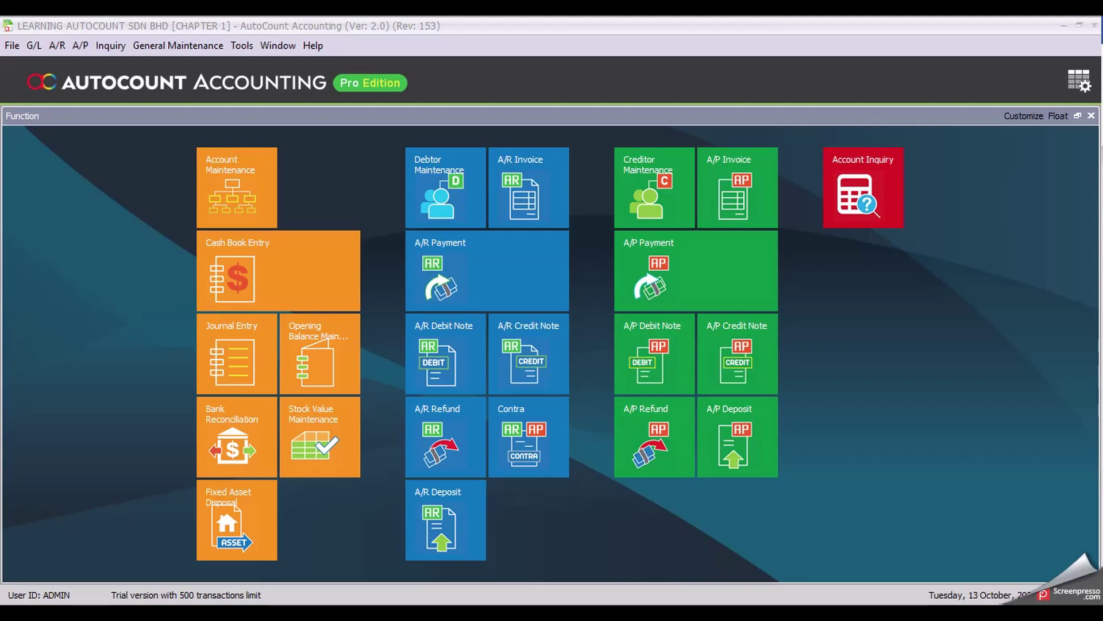
{"action": "left_click", "coordinate": [238, 26]}
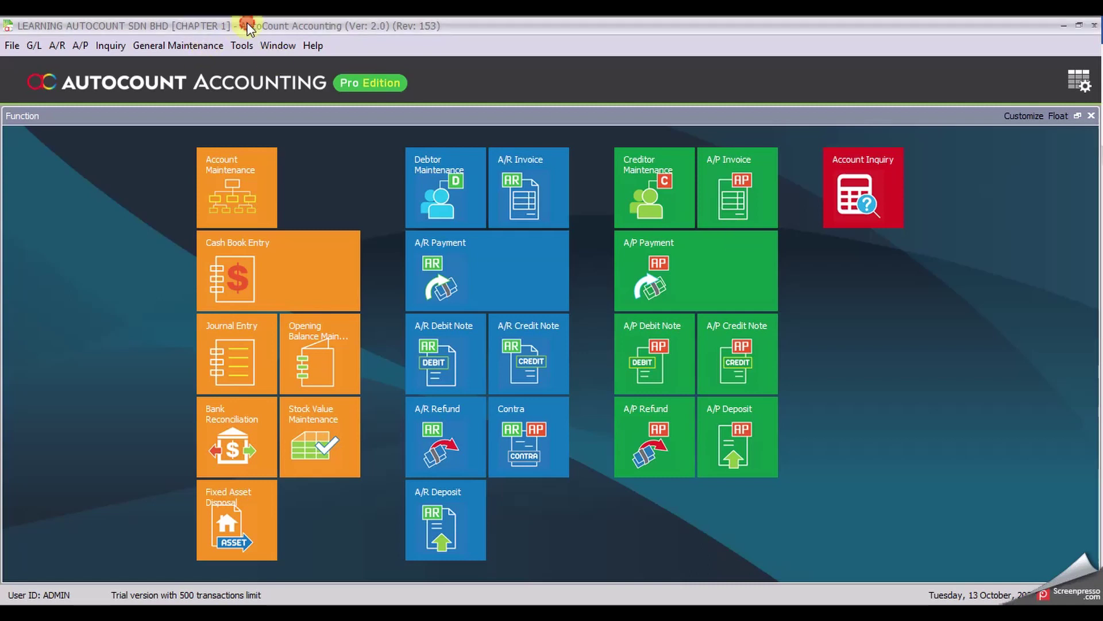
{"action": "left_click", "coordinate": [57, 46]}
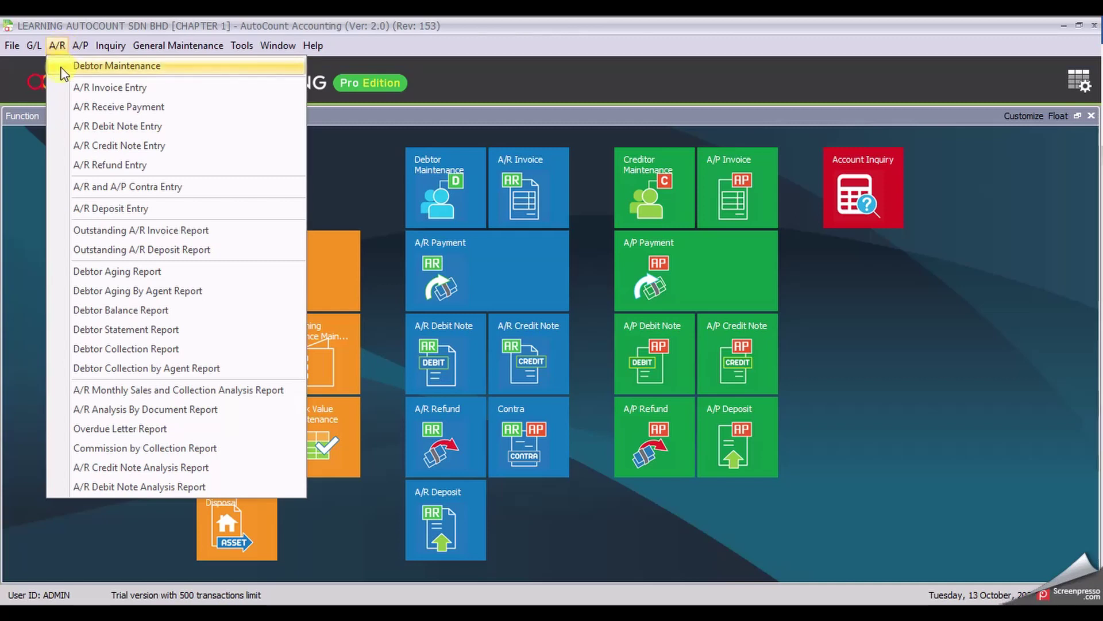
{"action": "left_click", "coordinate": [79, 45]}
{"action": "left_click", "coordinate": [79, 45]}
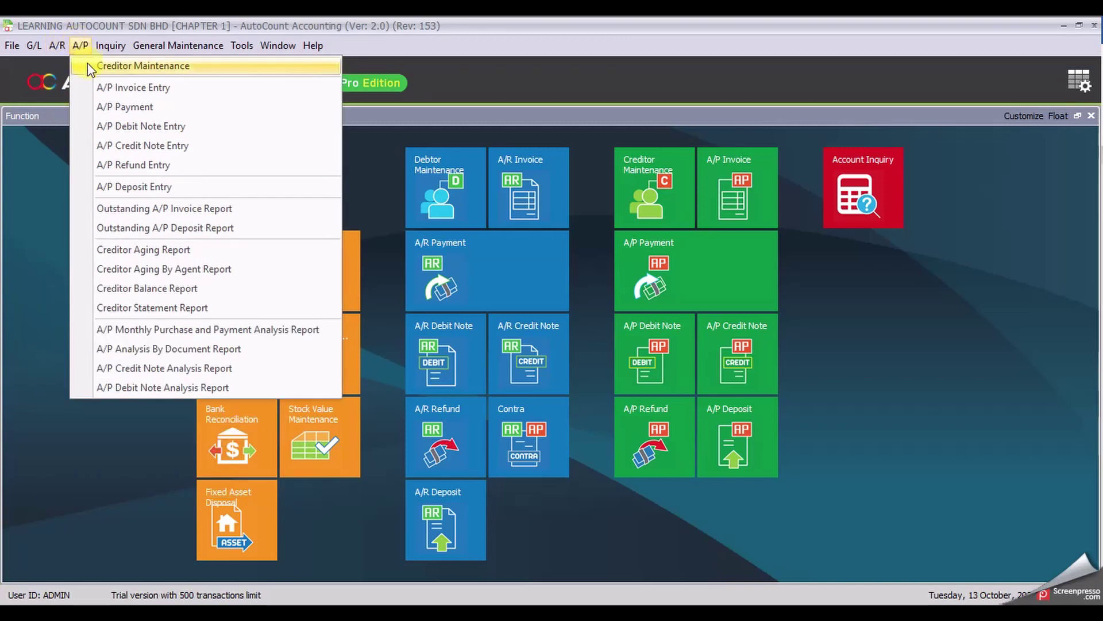
{"action": "left_click", "coordinate": [108, 26]}
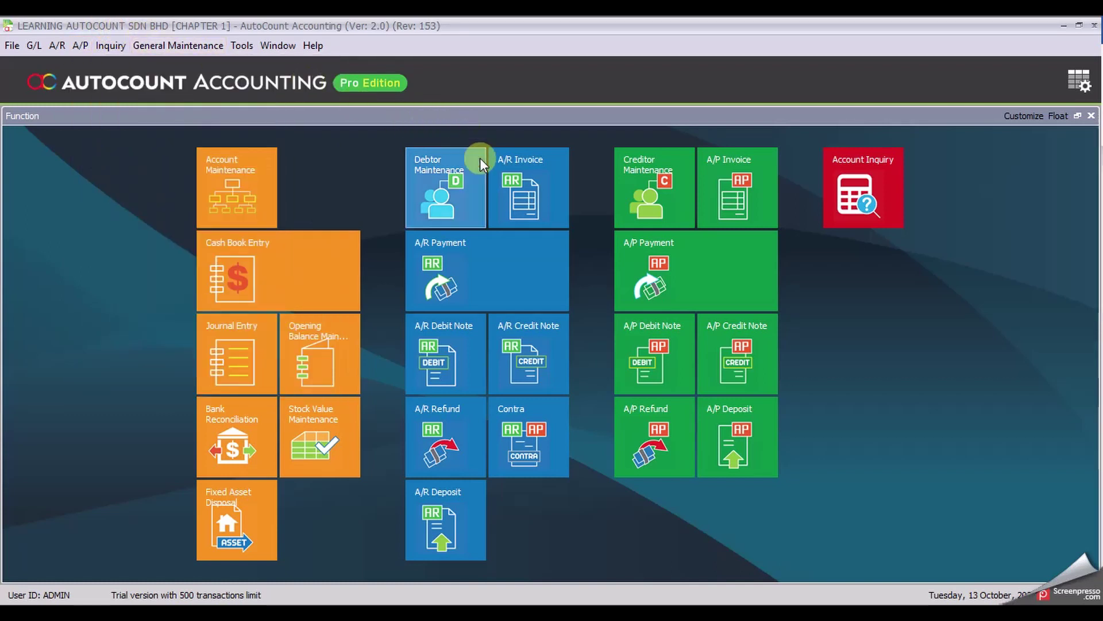
Start a new debtor account from Debtor Maintenance, name the company CUSTOMER 1 and generate its debtor account code
{"action": "left_click", "coordinate": [436, 184]}
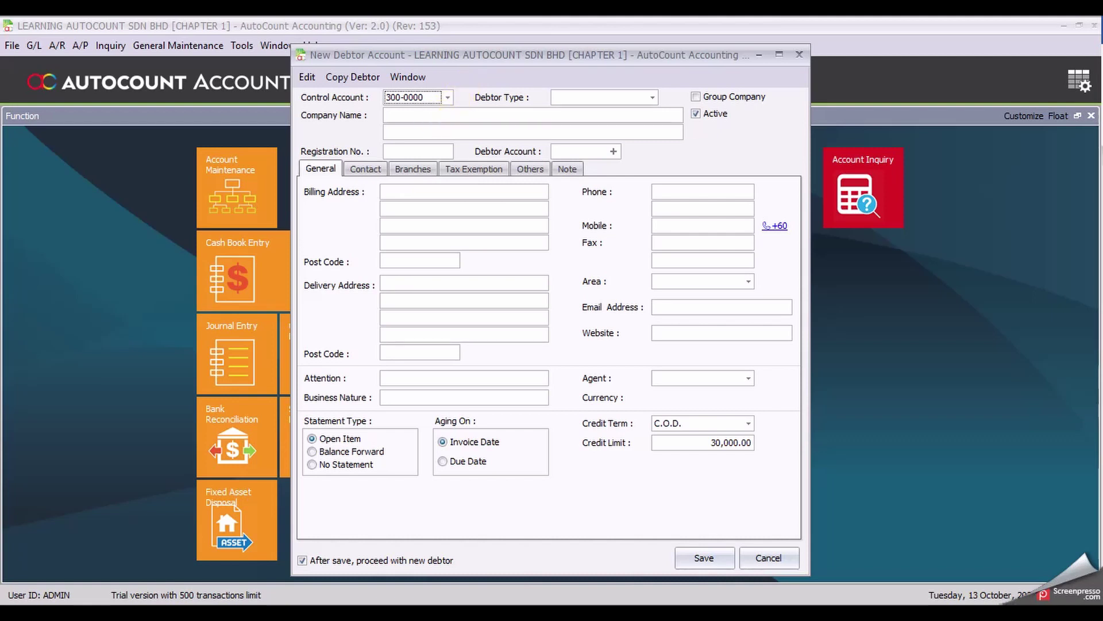
{"action": "key", "text": "Escape"}
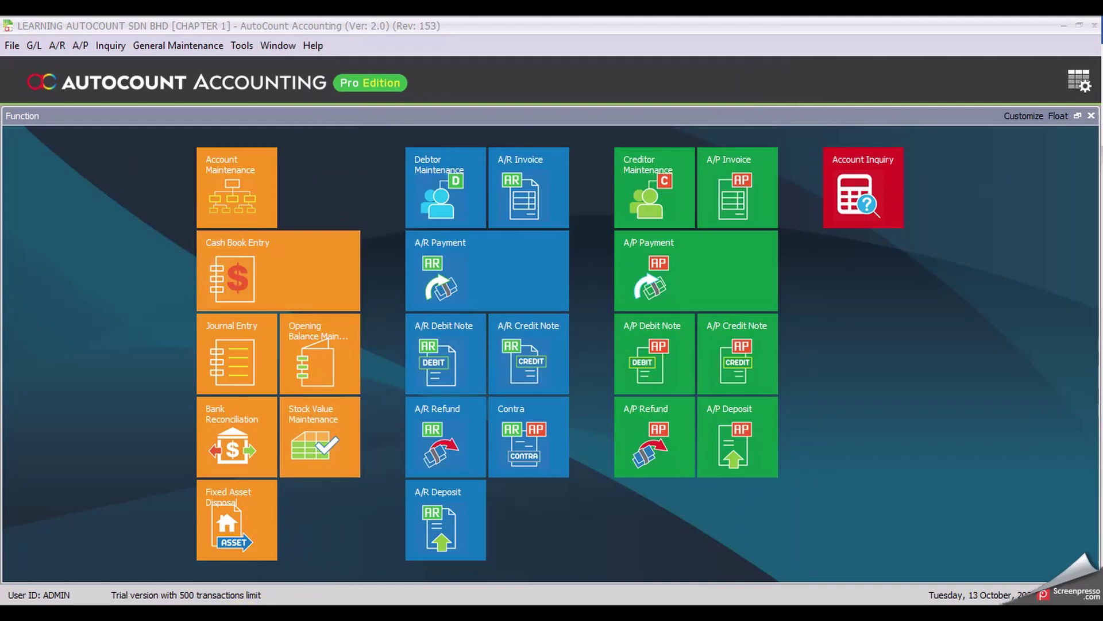
{"action": "left_click", "coordinate": [918, 564]}
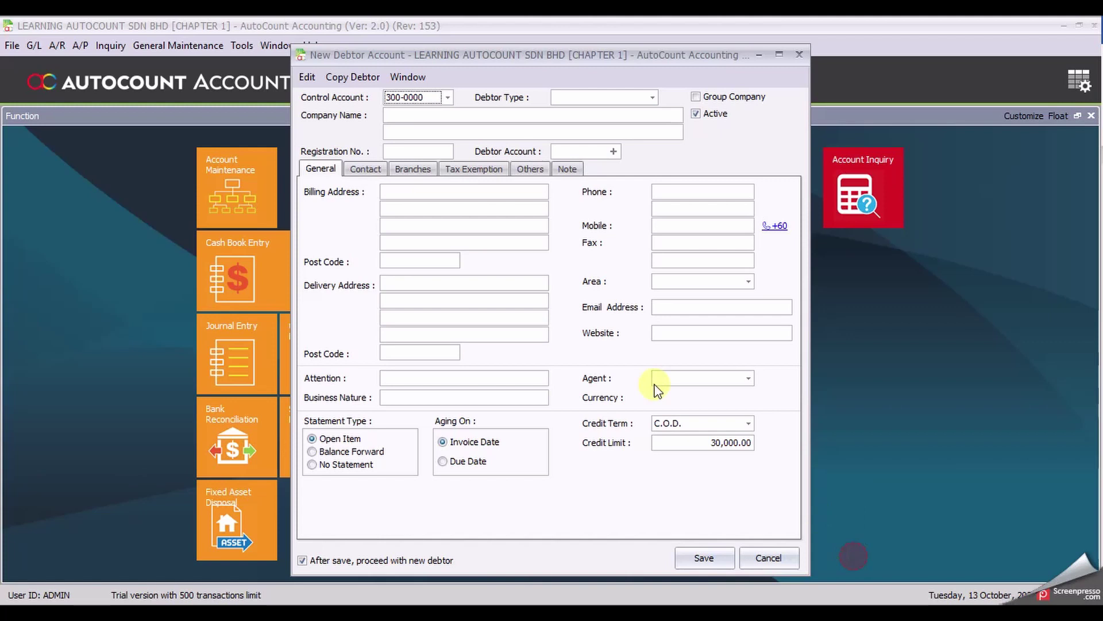
{"action": "left_click", "coordinate": [418, 117]}
{"action": "type", "text": "CUSTOMER 1"}
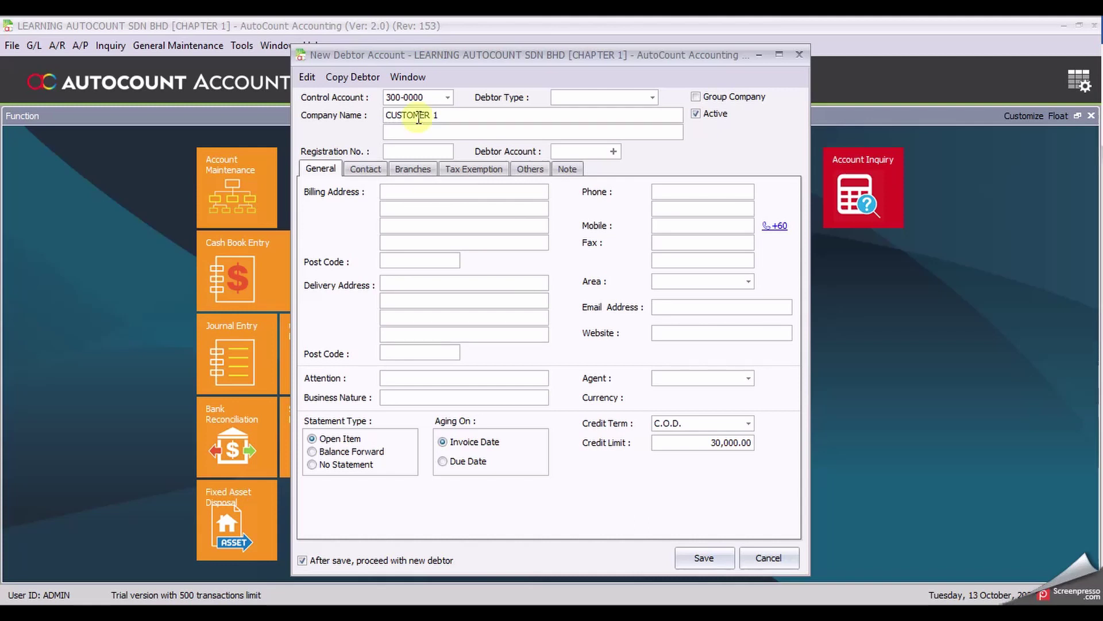
{"action": "left_click", "coordinate": [615, 151]}
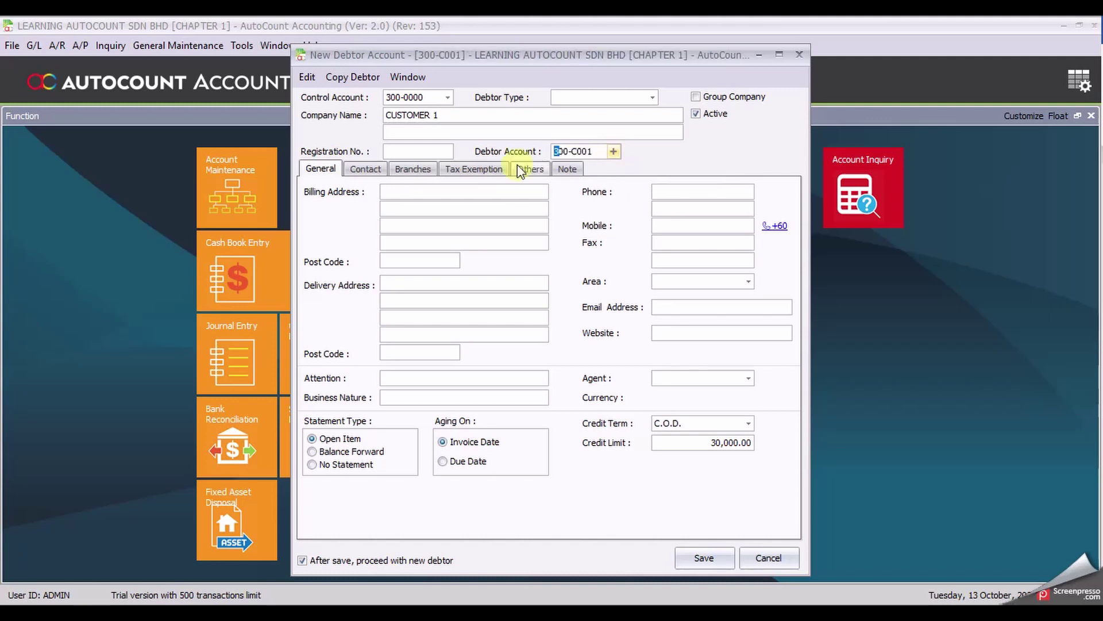
Fill in the first three lines of CUSTOMER 1's billing address and save the debtor
{"action": "left_click", "coordinate": [435, 192]}
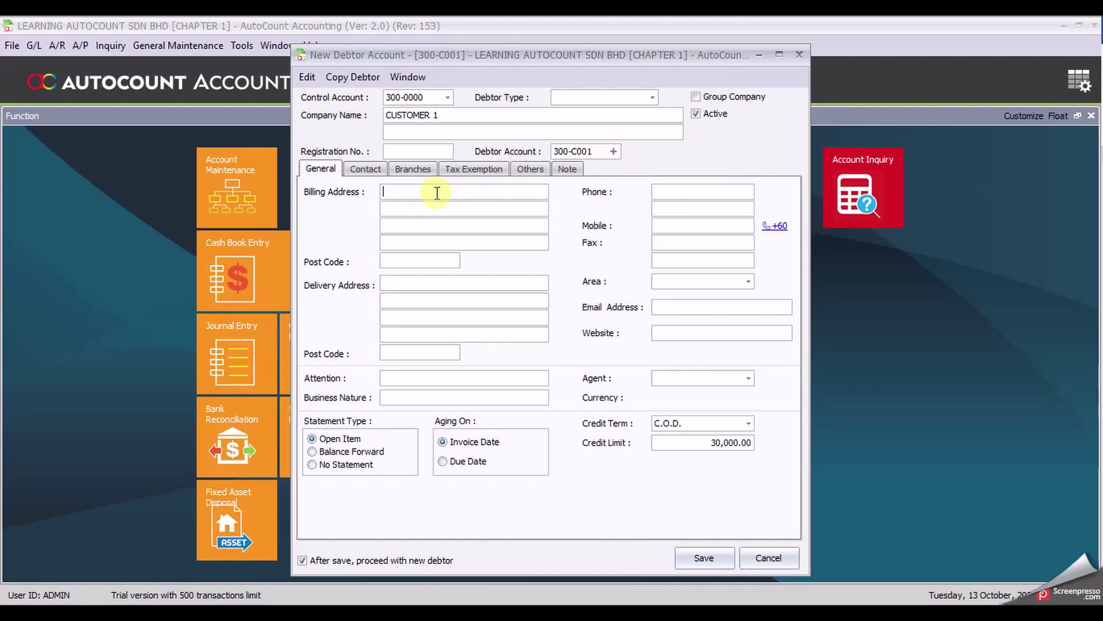
{"action": "type", "text": "1, JALAN 1"}
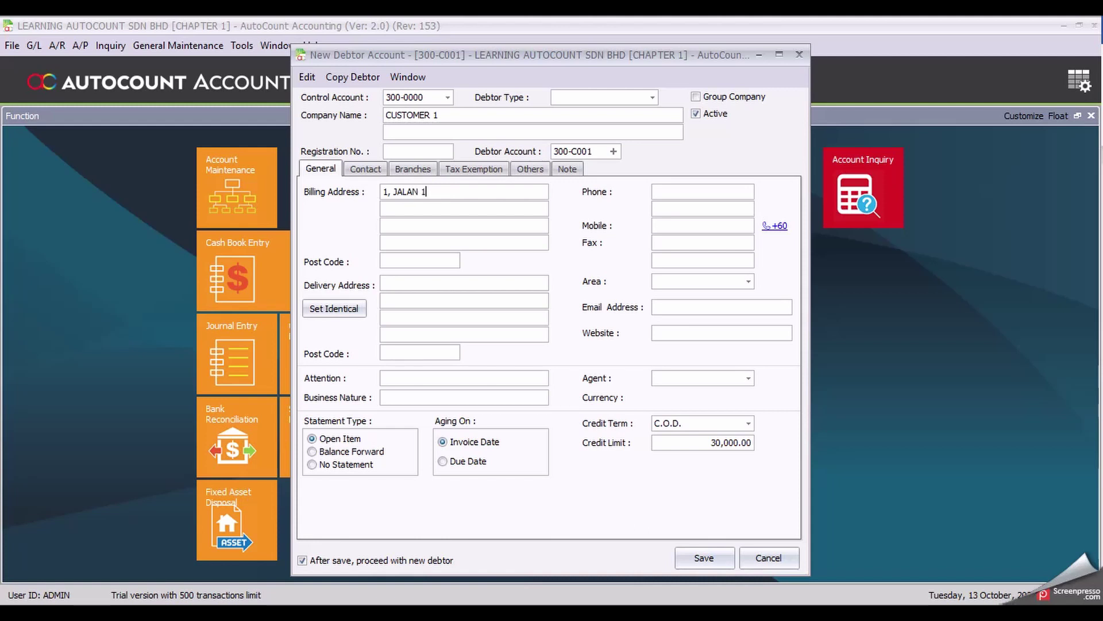
{"action": "left_click", "coordinate": [384, 208]}
{"action": "type", "text": "BANDAR 1"}
{"action": "left_click", "coordinate": [384, 225]}
{"action": "type", "text": "MALAYSIA"}
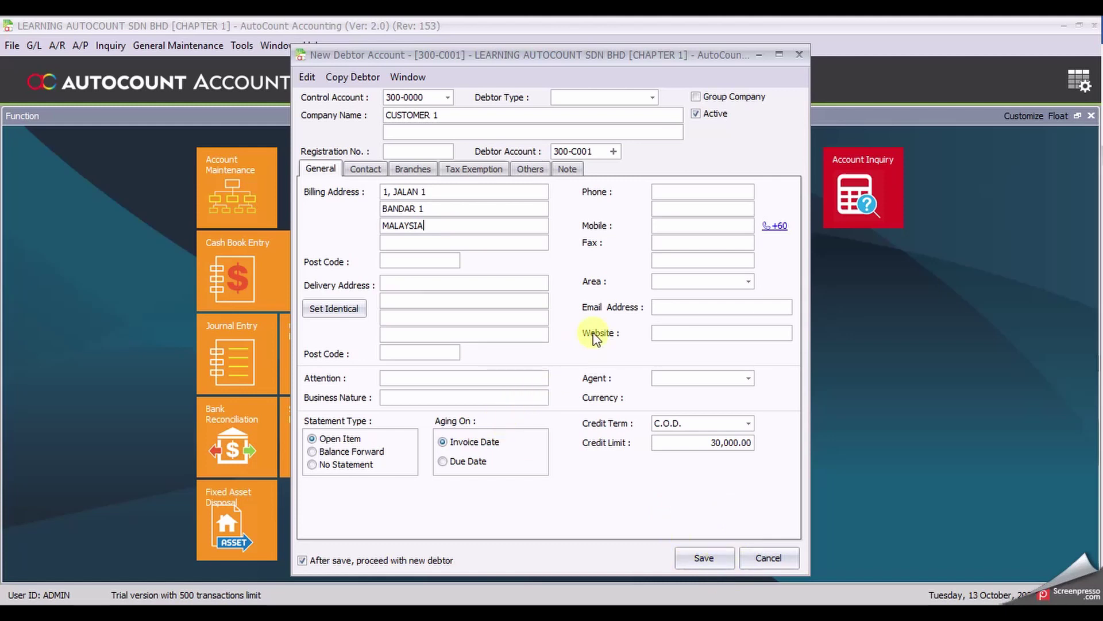
{"action": "left_click", "coordinate": [686, 227]}
{"action": "left_click", "coordinate": [712, 560]}
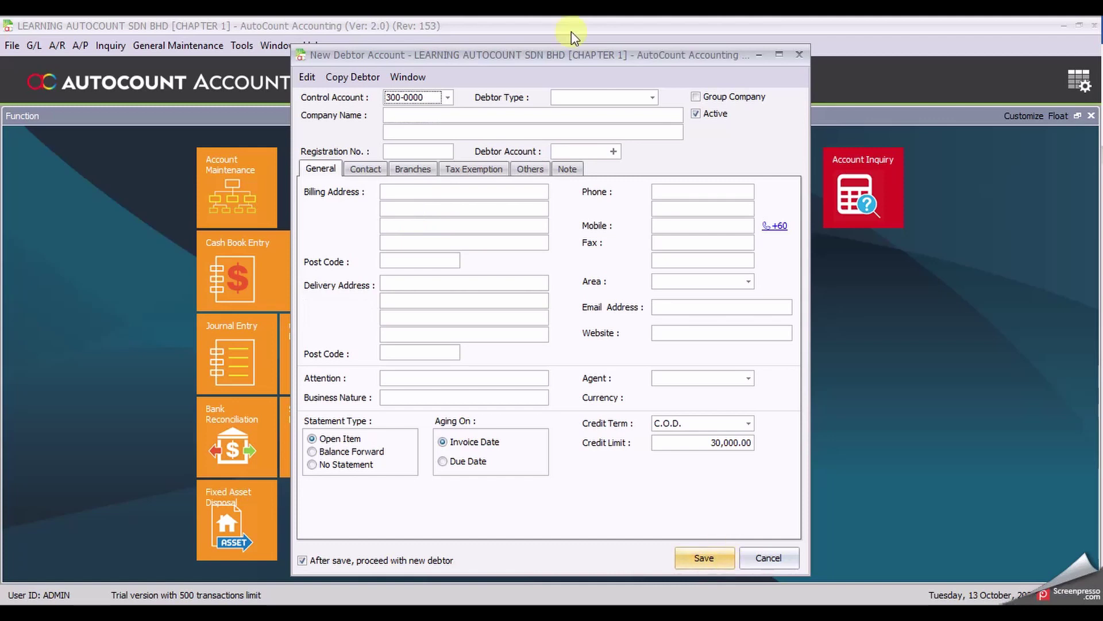
Name the next new debtor CUSTOMER 2 and generate its debtor account code
{"action": "type", "text": "CUSTOER"}
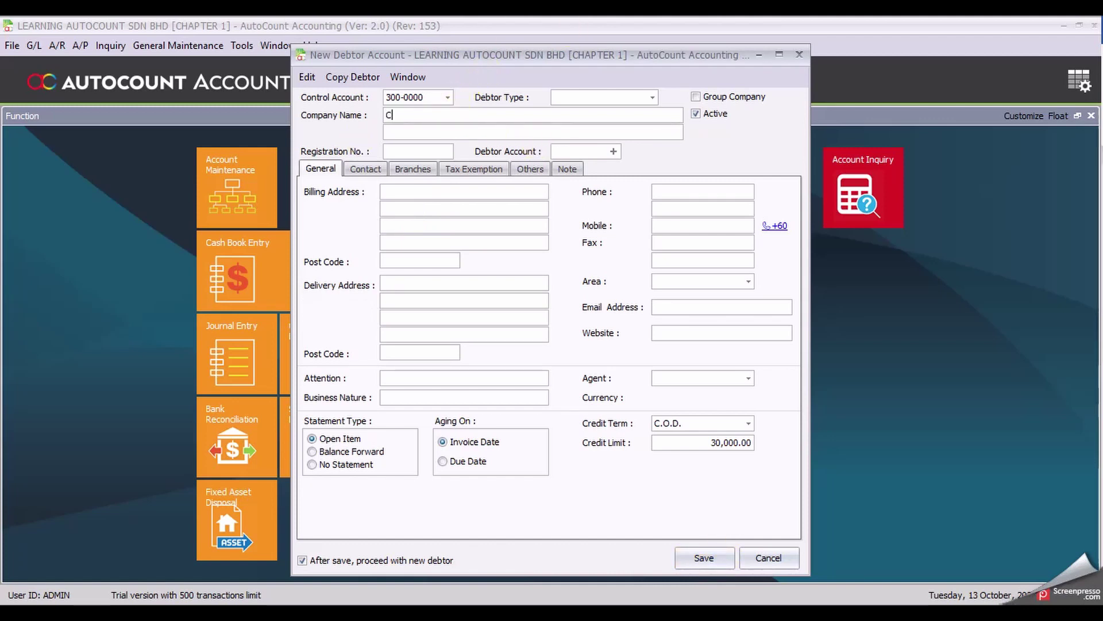
{"action": "key", "text": "BackSpace"}
{"action": "key", "text": "BackSpace"}
{"action": "type", "text": "MER"}
{"action": "left_click", "coordinate": [614, 151]}
Enter CUSTOMER 2's billing address across three lines and save the debtor
{"action": "left_click", "coordinate": [447, 184]}
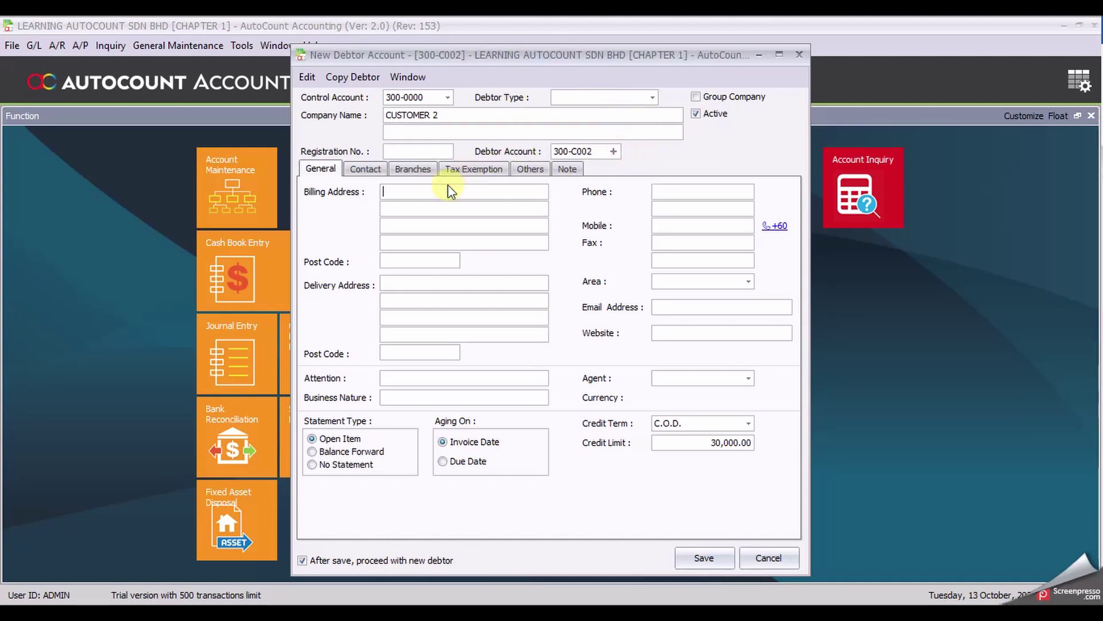
{"action": "type", "text": "2, "}
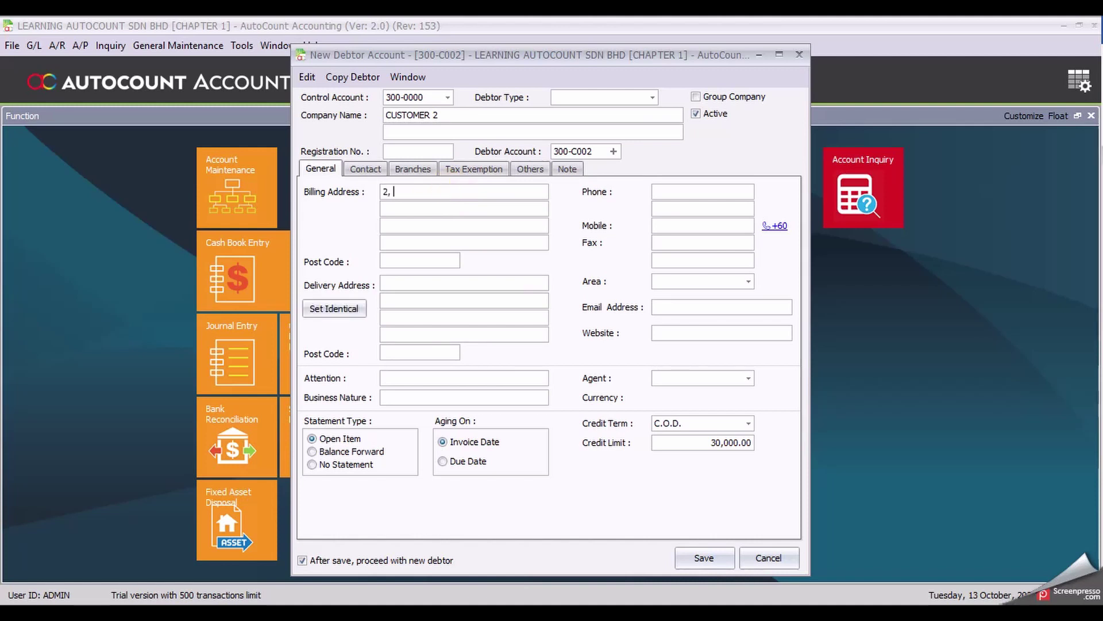
{"action": "type", "text": "JALAN 2 BANDAR 2"}
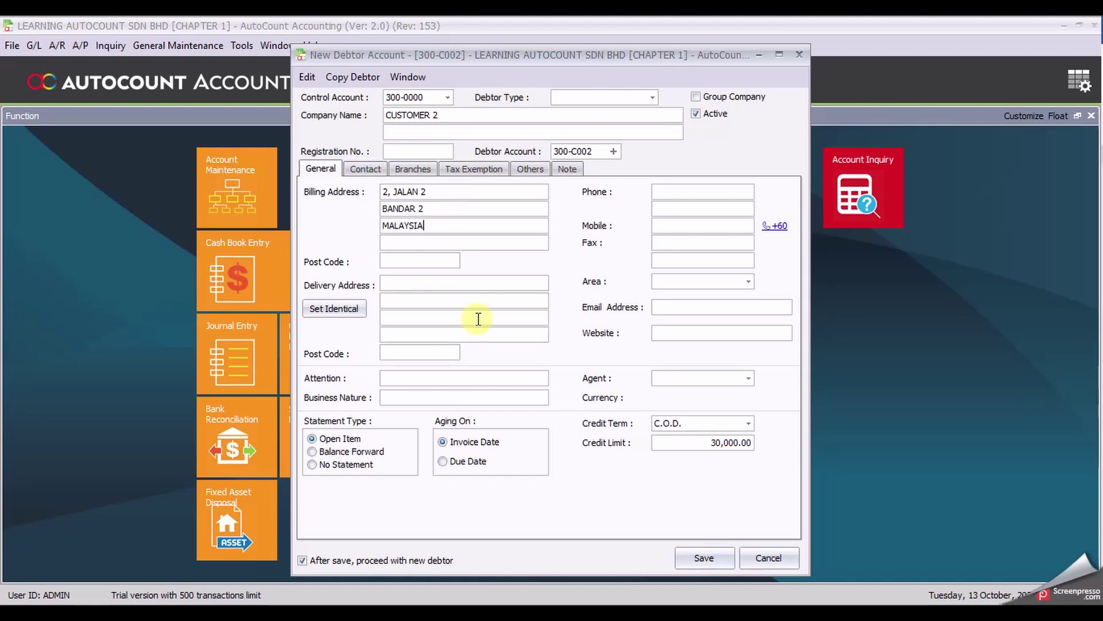
{"action": "left_click", "coordinate": [723, 560]}
Name the third new debtor CUSTOMER 3 and generate its debtor account code
{"action": "left_click", "coordinate": [460, 119]}
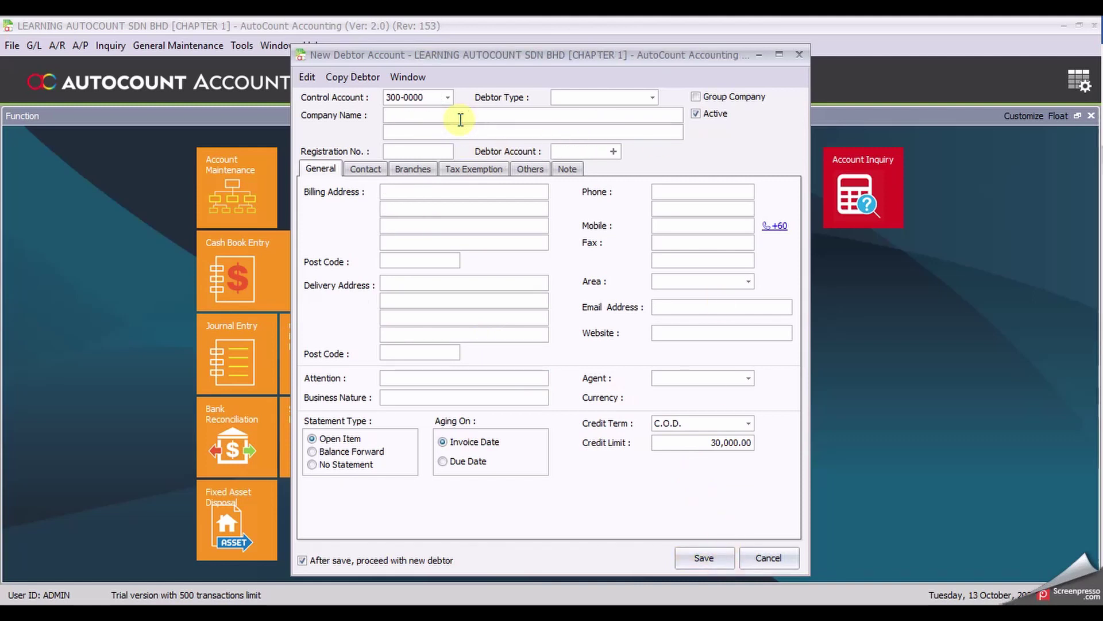
{"action": "type", "text": "CUSTOMER 3"}
{"action": "left_click", "coordinate": [613, 151]}
Enter CUSTOMER 3's street, town and country on the first three billing address lines
{"action": "left_click", "coordinate": [516, 190]}
{"action": "type", "text": "3"}
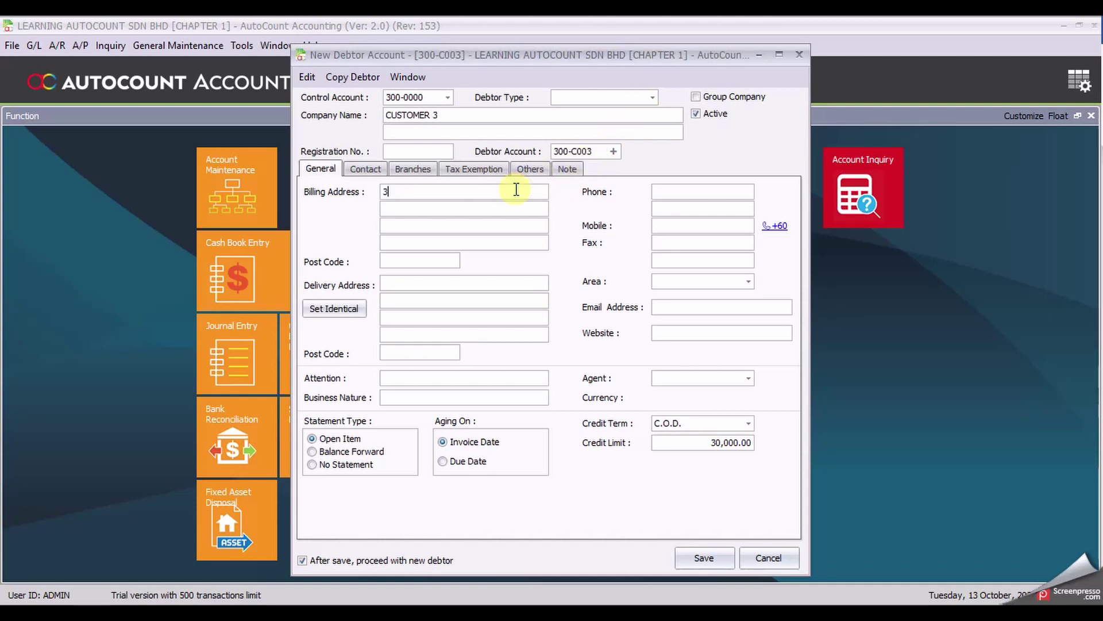
{"action": "type", "text": ", JALAN 3 "}
{"action": "type", "text": "BANDAR 3 "}
{"action": "type", "text": "MALAYSIA"}
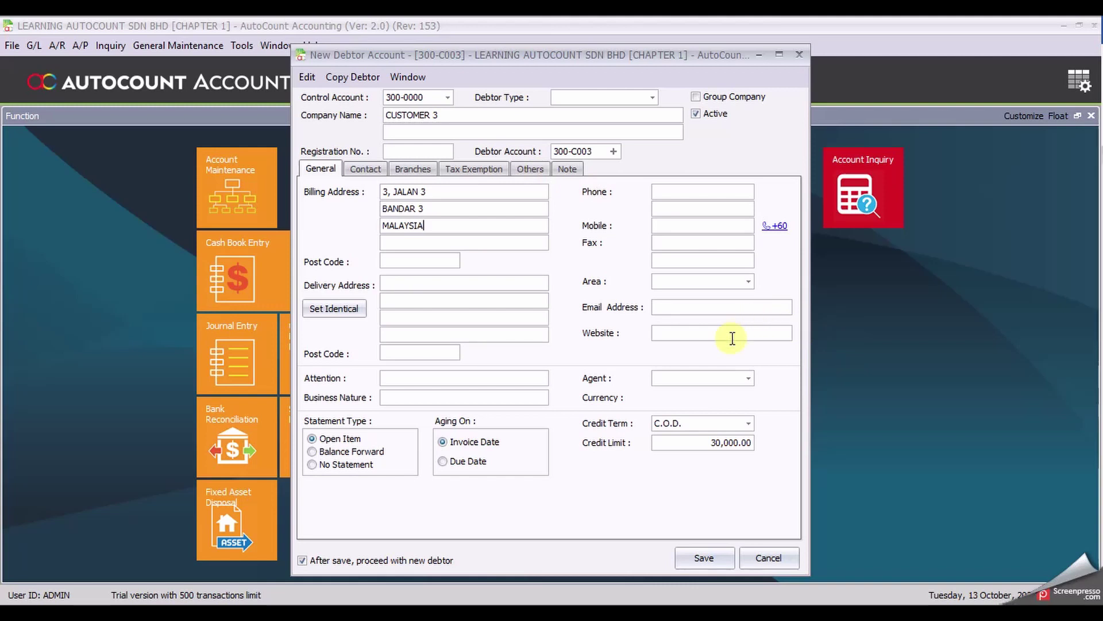
Save CUSTOMER 3 without proceeding to another new debtor, and open the Debtor Maintenance list
{"action": "left_click", "coordinate": [305, 564]}
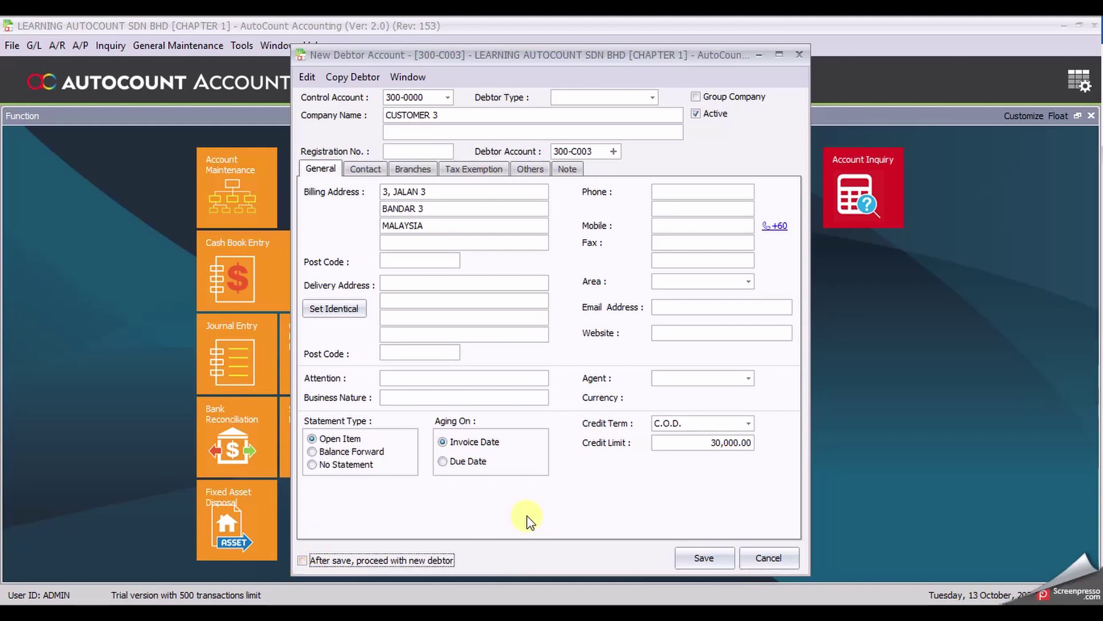
{"action": "left_click", "coordinate": [705, 558]}
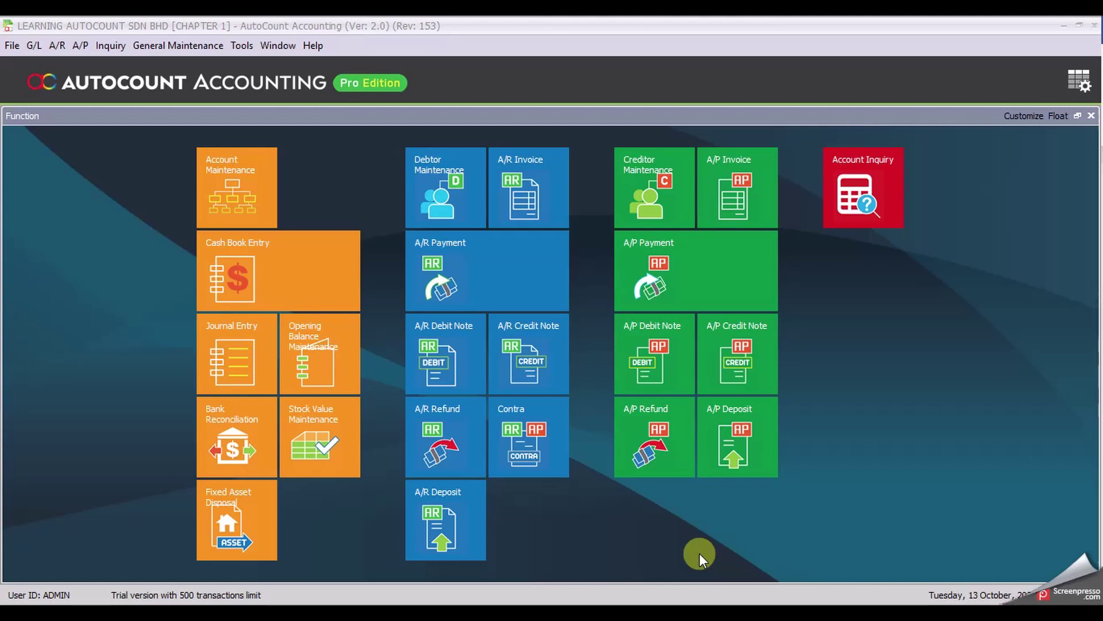
{"action": "left_click", "coordinate": [436, 194]}
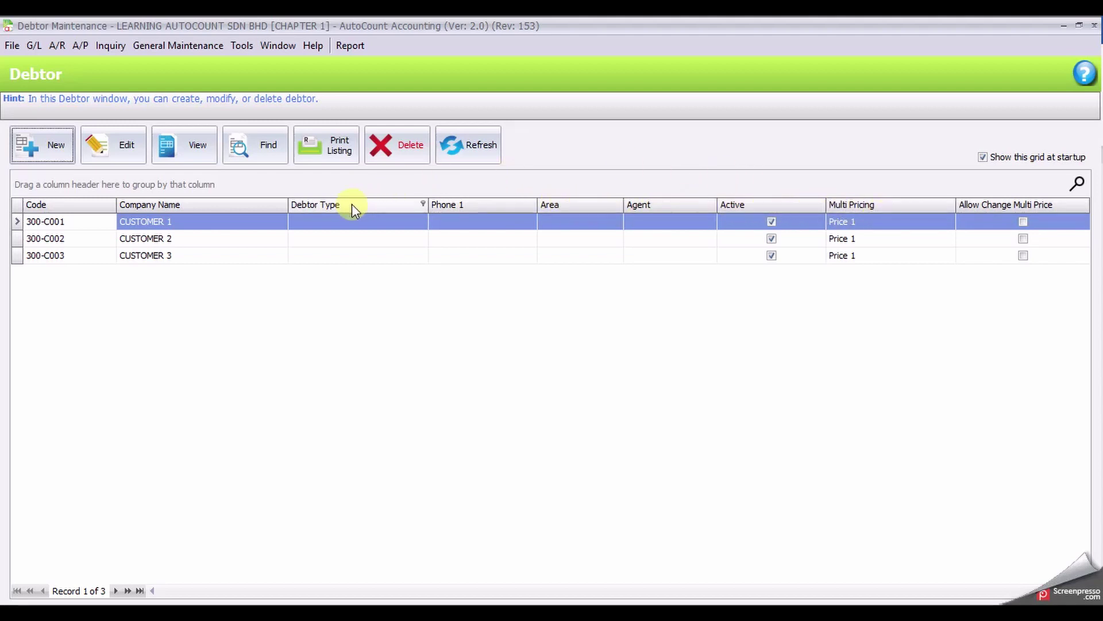
Remove the Debtor Type, Phone 1, Area, Agent, Multi Pricing and Allow Change Multi Price columns from the debtor grid
{"action": "left_click_drag", "start_coordinate": [351, 205], "coordinate": [363, 324]}
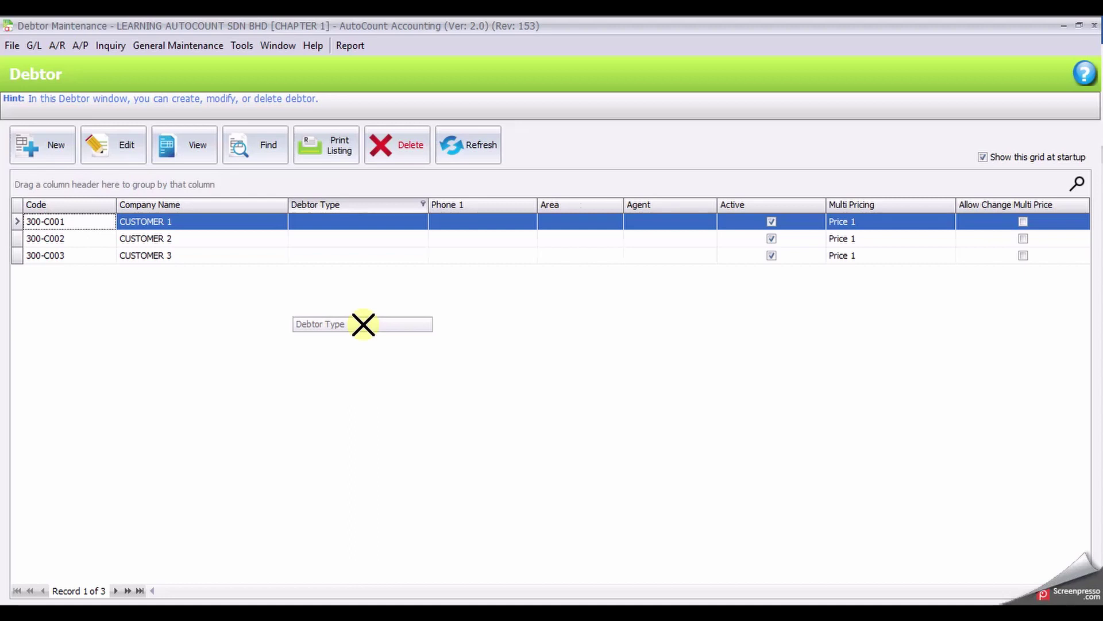
{"action": "left_click_drag", "start_coordinate": [363, 324], "coordinate": [363, 324]}
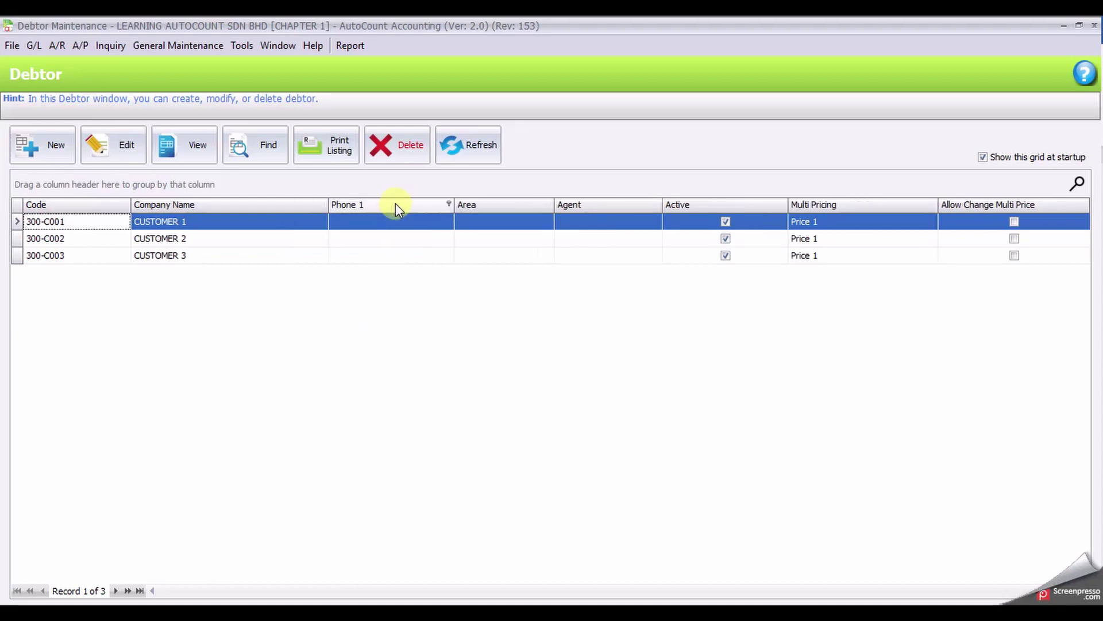
{"action": "left_click_drag", "start_coordinate": [395, 204], "coordinate": [402, 308]}
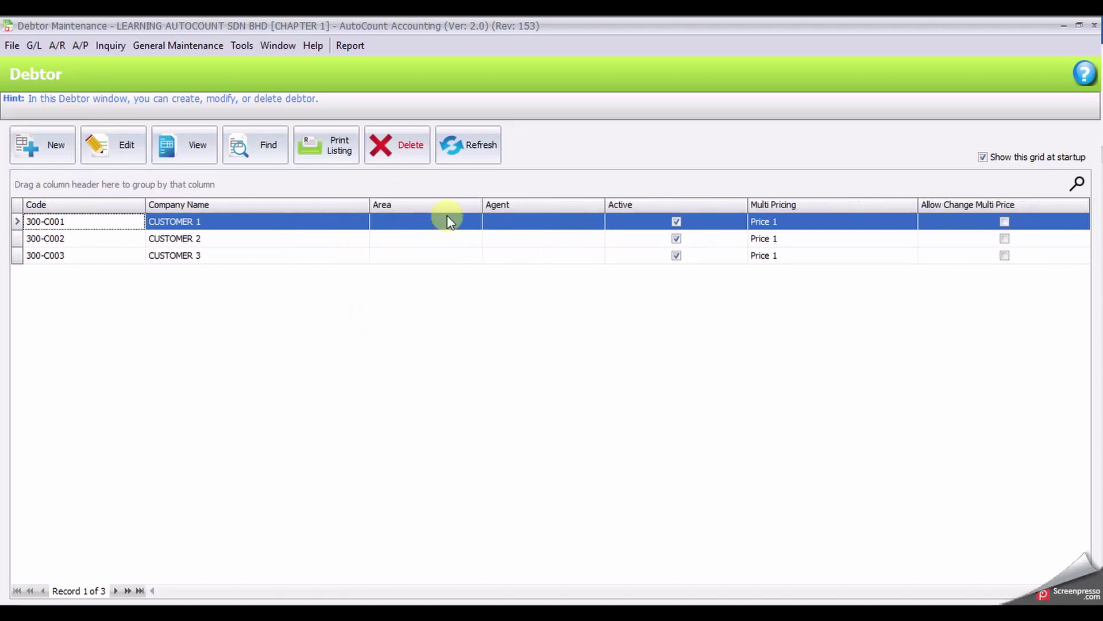
{"action": "left_click_drag", "start_coordinate": [448, 204], "coordinate": [455, 294]}
{"action": "left_click_drag", "start_coordinate": [488, 208], "coordinate": [507, 333]}
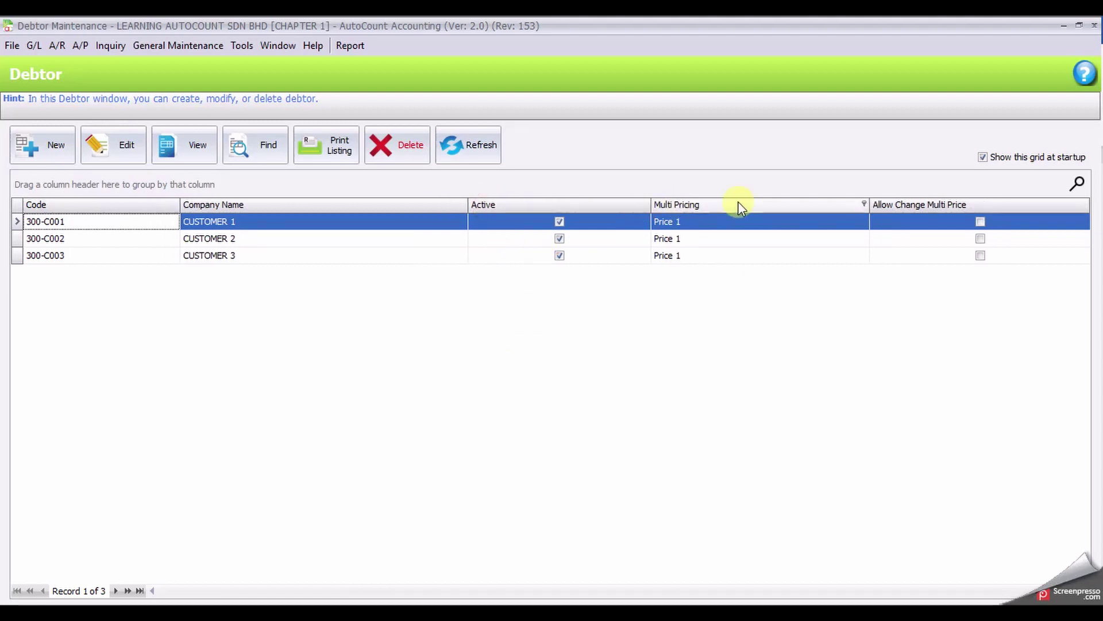
{"action": "left_click_drag", "start_coordinate": [740, 206], "coordinate": [759, 291]}
{"action": "left_click_drag", "start_coordinate": [936, 204], "coordinate": [857, 333]}
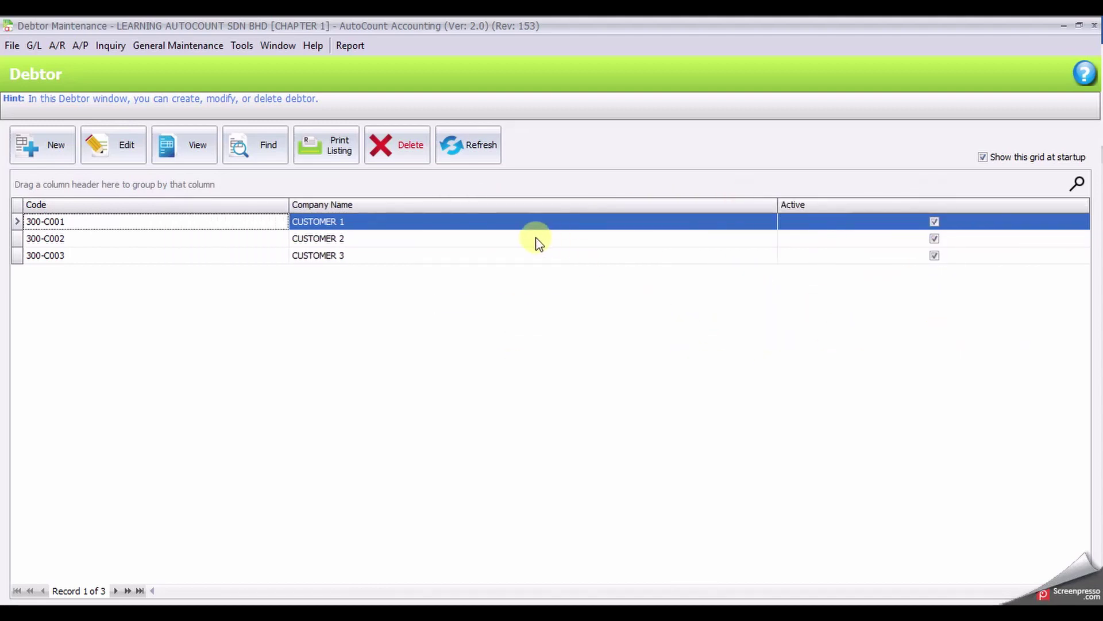
Add the Address 1, Address 2 and Address 3 columns to the debtor grid with the Column Chooser, and move Active after Address 3
{"action": "right_click", "coordinate": [595, 204]}
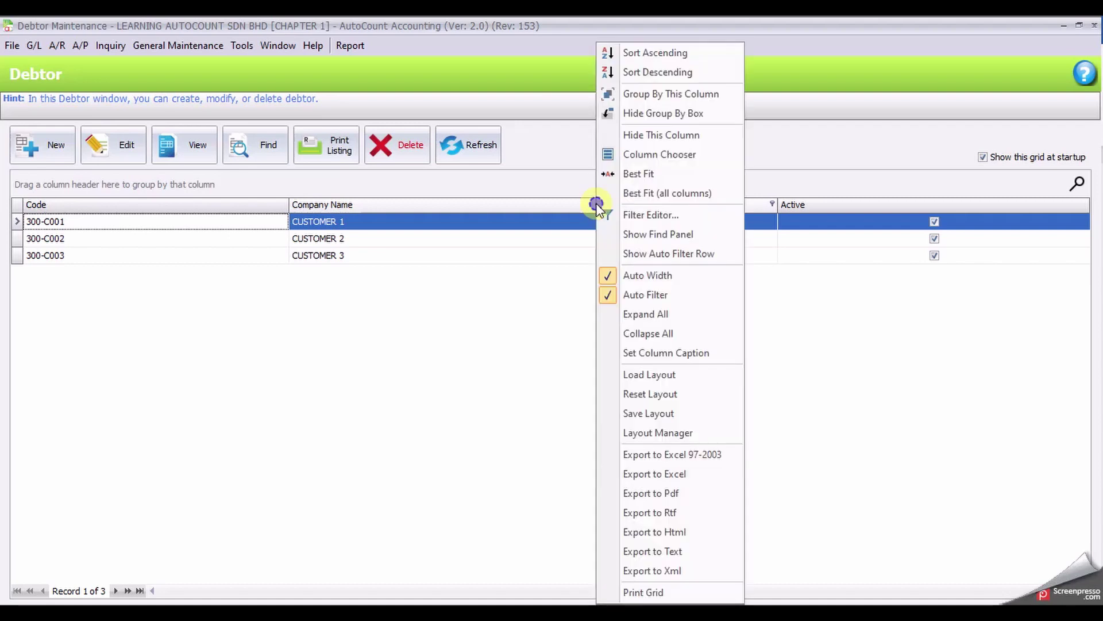
{"action": "left_click", "coordinate": [689, 163]}
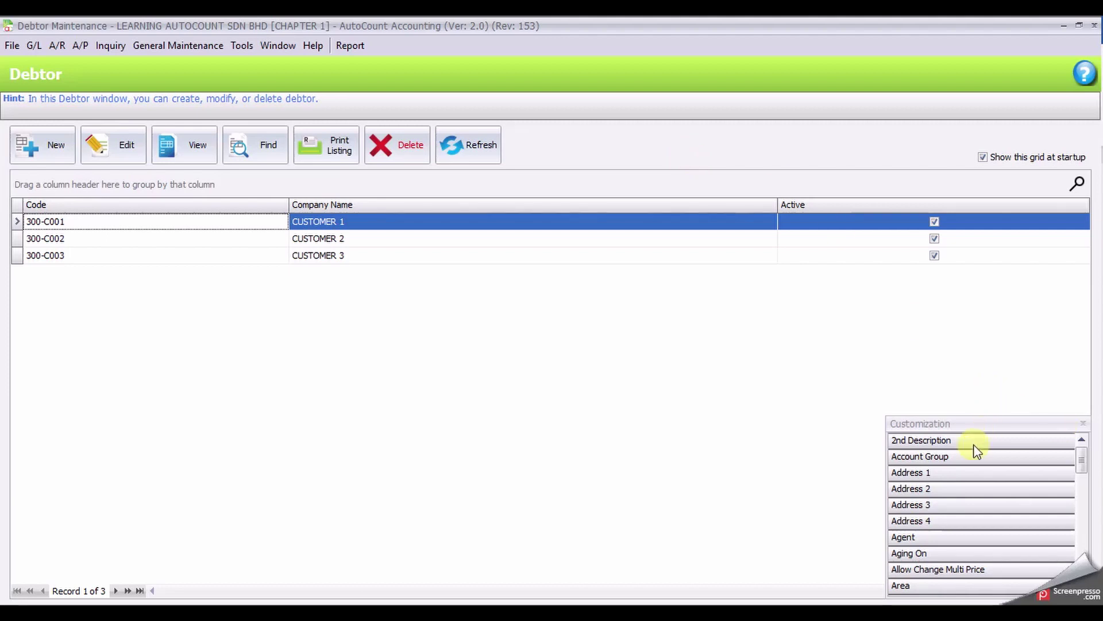
{"action": "double_click", "coordinate": [952, 478]}
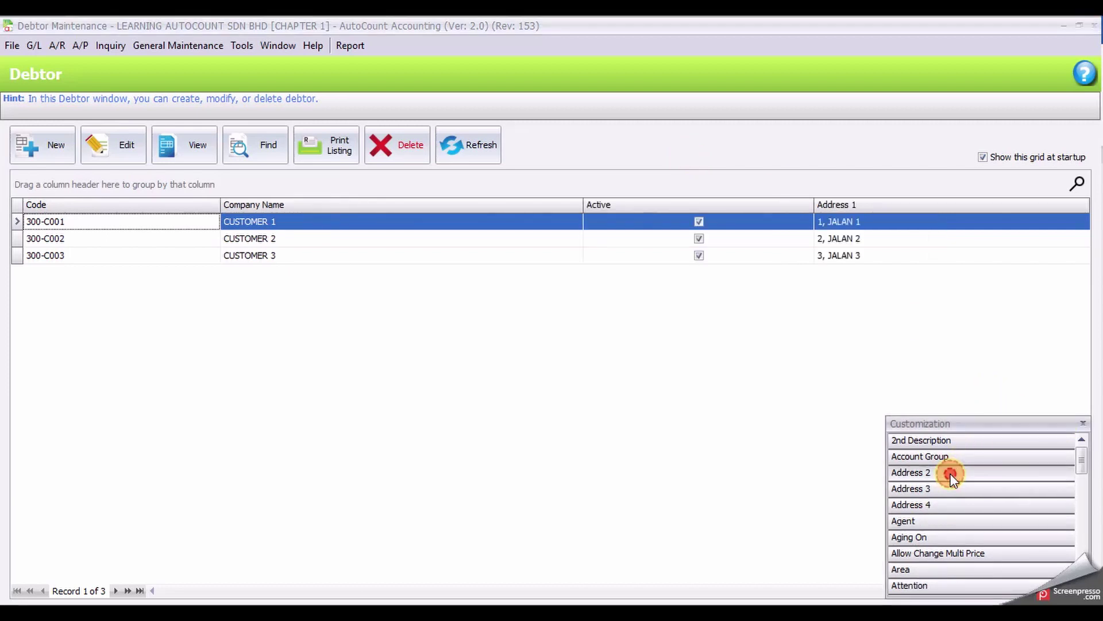
{"action": "double_click", "coordinate": [952, 478]}
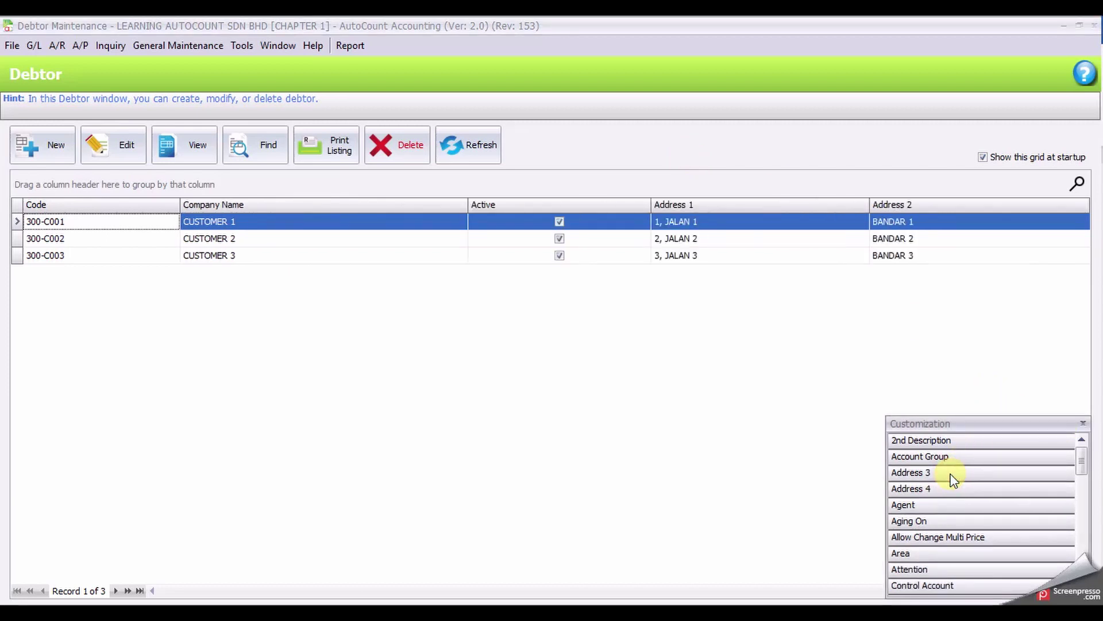
{"action": "double_click", "coordinate": [952, 478]}
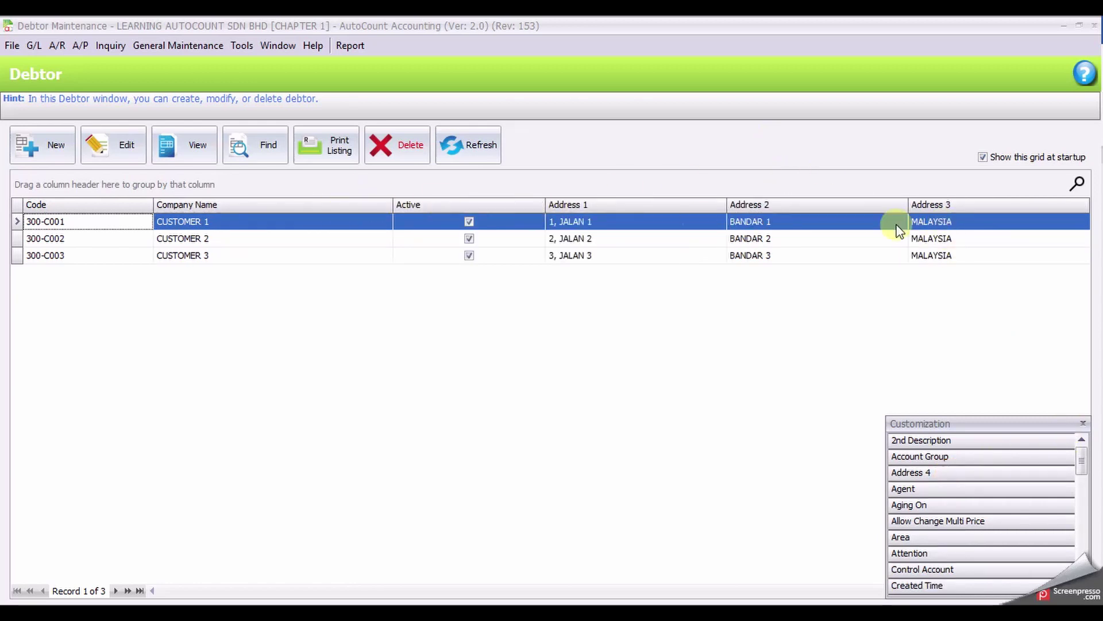
{"action": "left_click", "coordinate": [460, 205]}
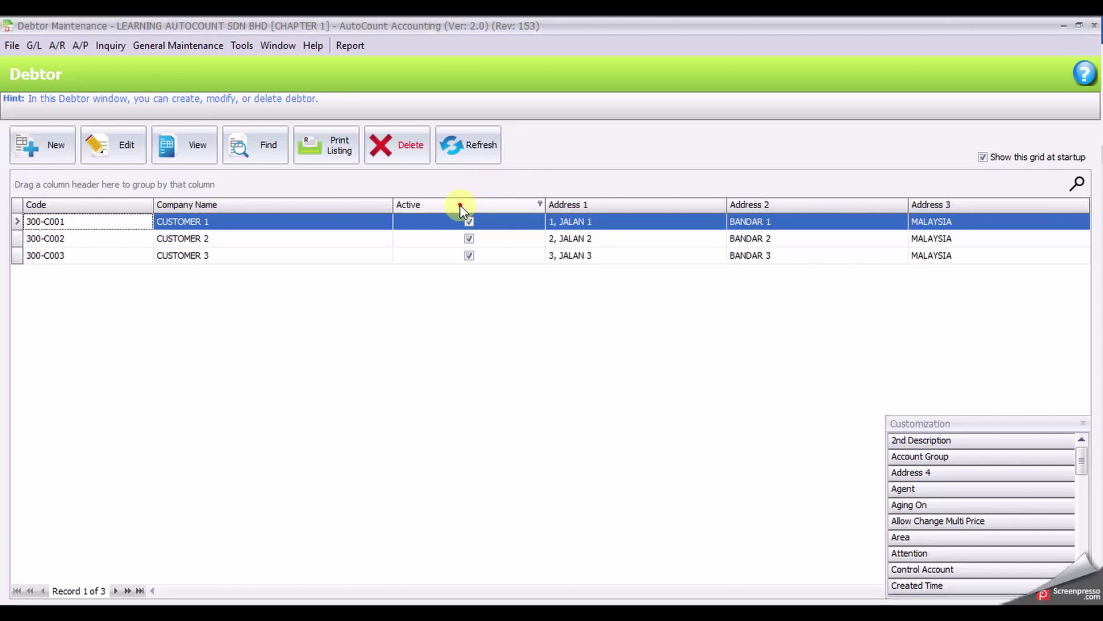
{"action": "left_click_drag", "start_coordinate": [459, 204], "coordinate": [1062, 202]}
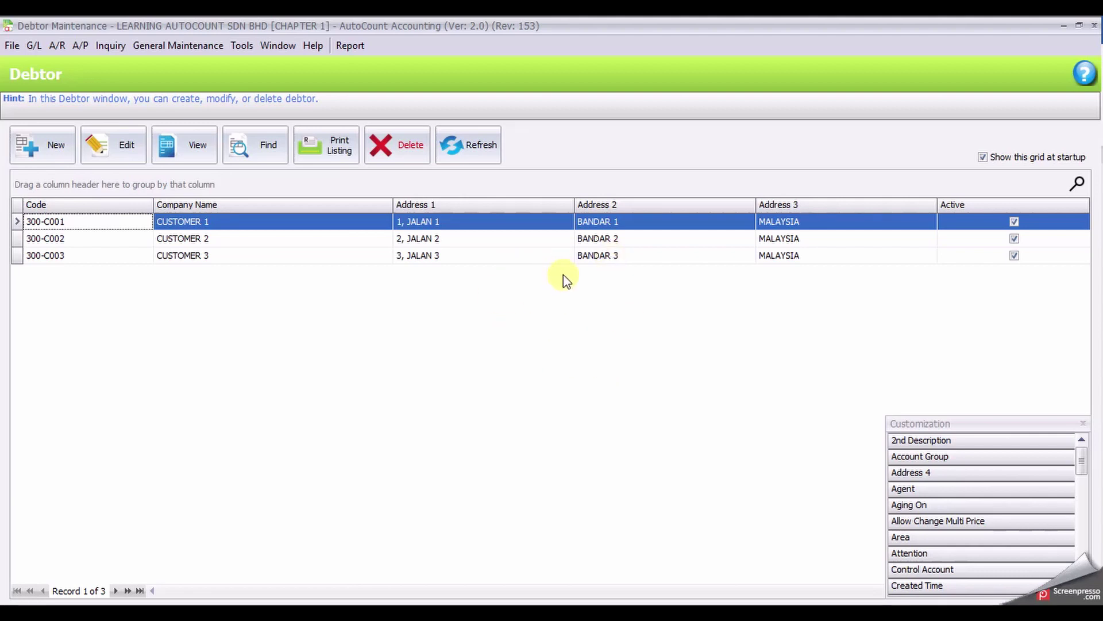
Save the debtor grid layout as the default layout named DEBTORS LAYOUT, and close Debtor Maintenance
{"action": "right_click", "coordinate": [545, 204]}
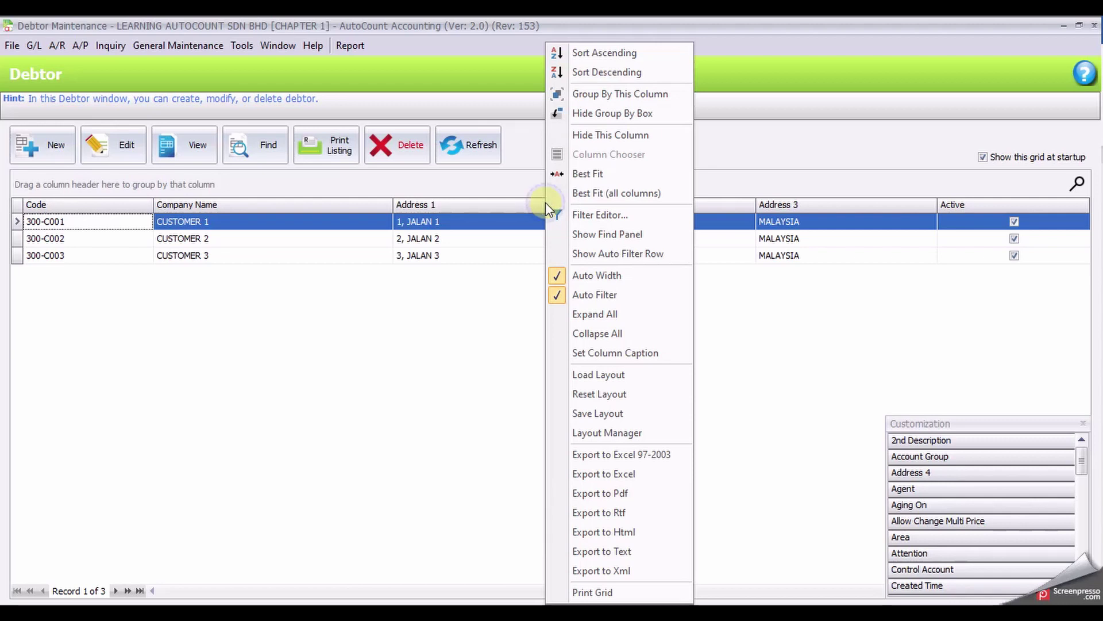
{"action": "left_click", "coordinate": [641, 420]}
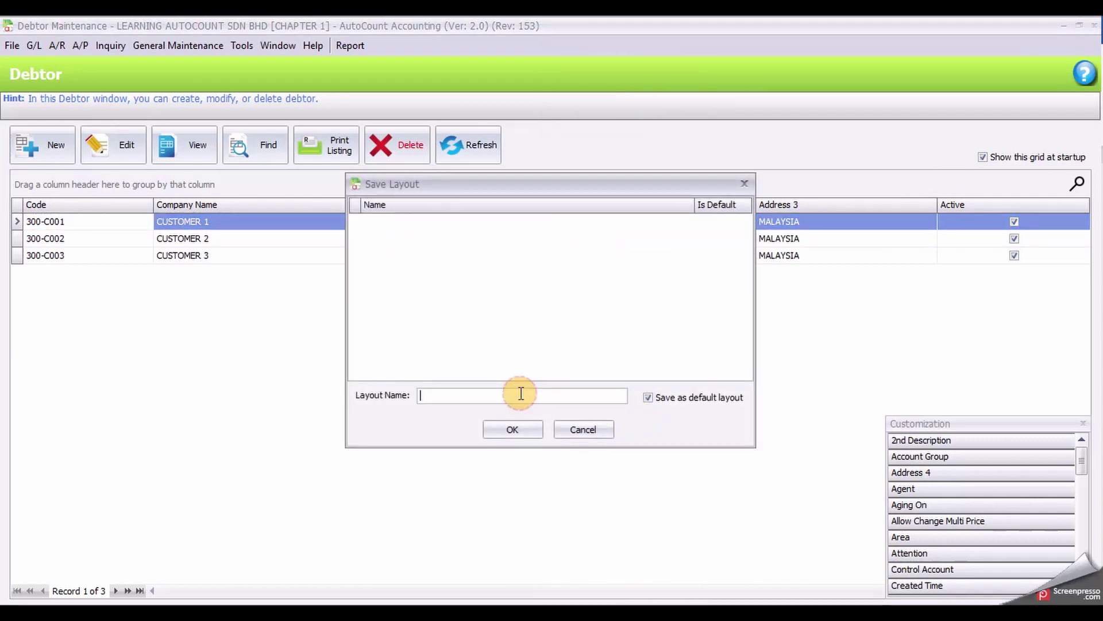
{"action": "type", "text": "DEBTORS LAYOUT"}
{"action": "left_click", "coordinate": [513, 430]}
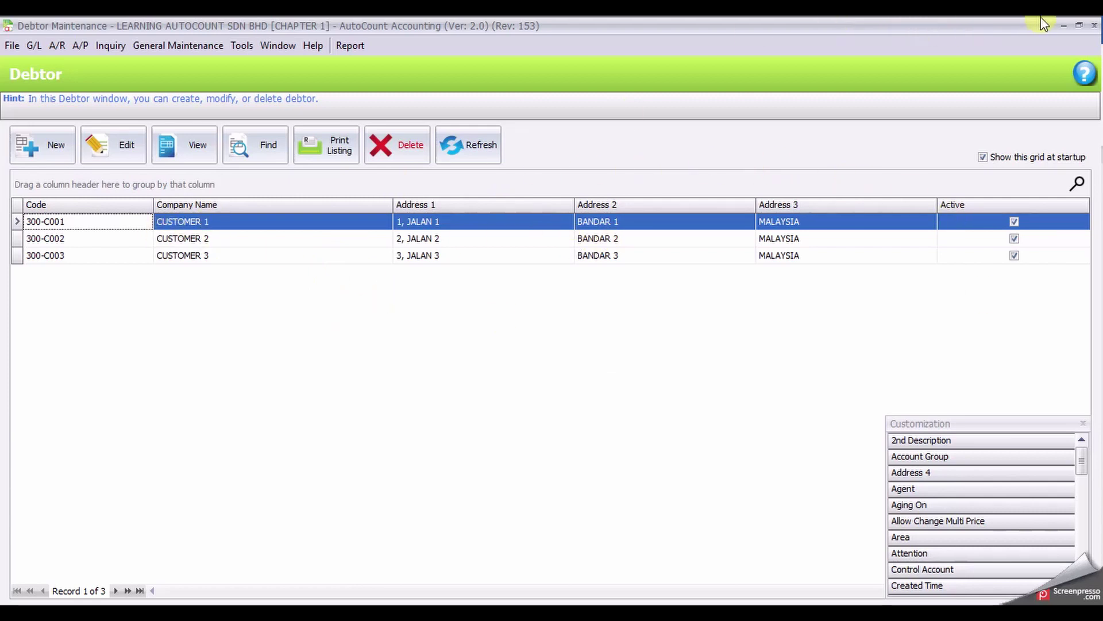
{"action": "left_click", "coordinate": [1094, 26]}
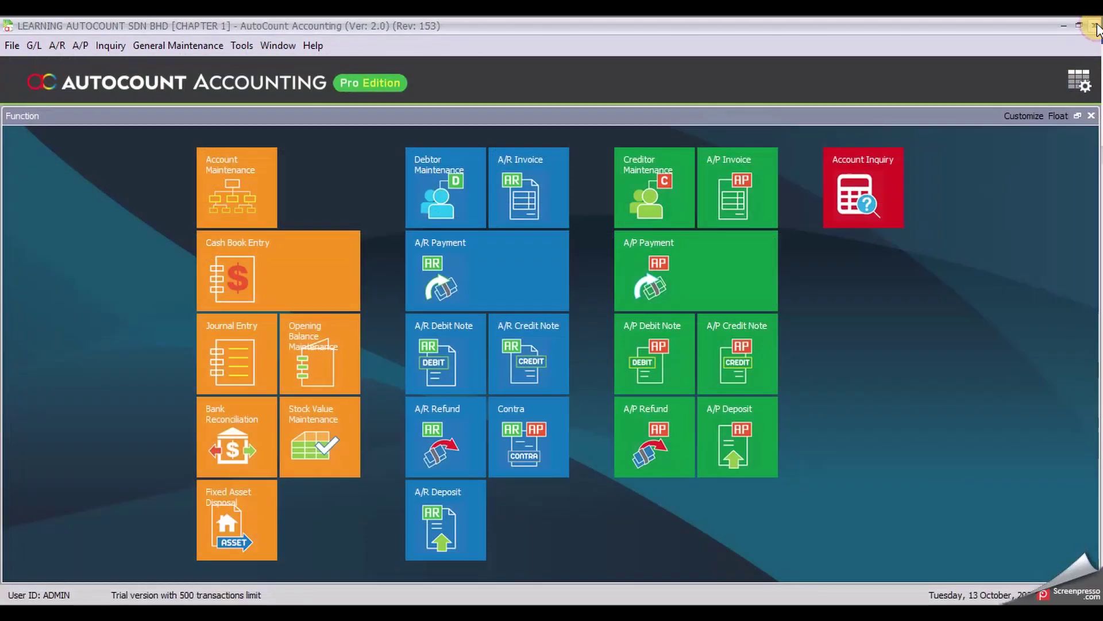
Start a new creditor in Creditor Maintenance with the company name SUPPLIER A, and generate its creditor account number
{"action": "left_click", "coordinate": [80, 45]}
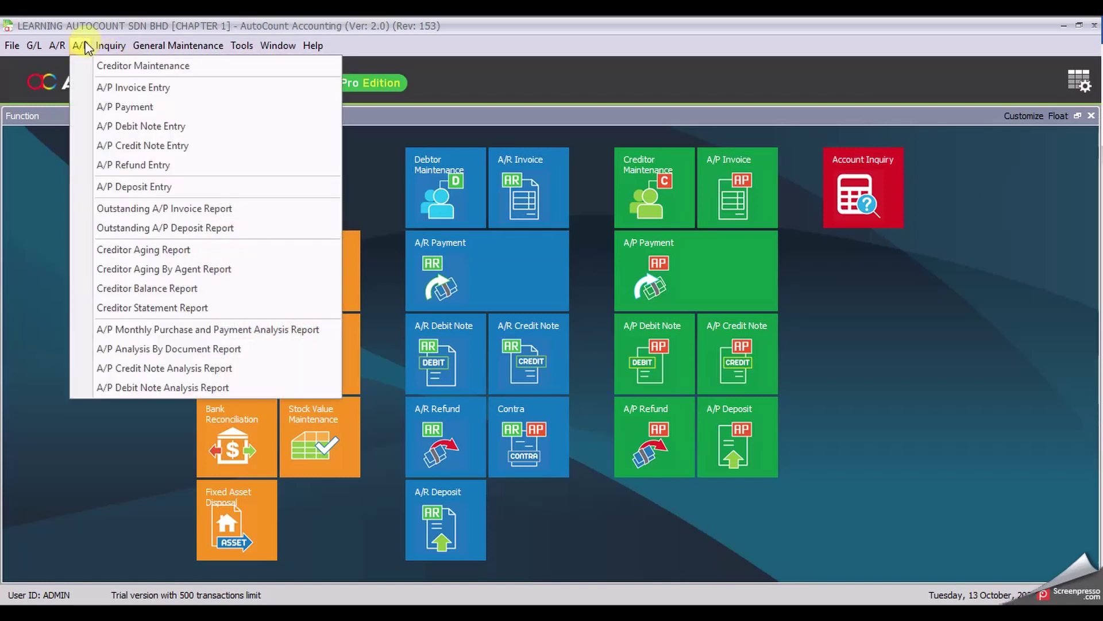
{"action": "left_click", "coordinate": [281, 68]}
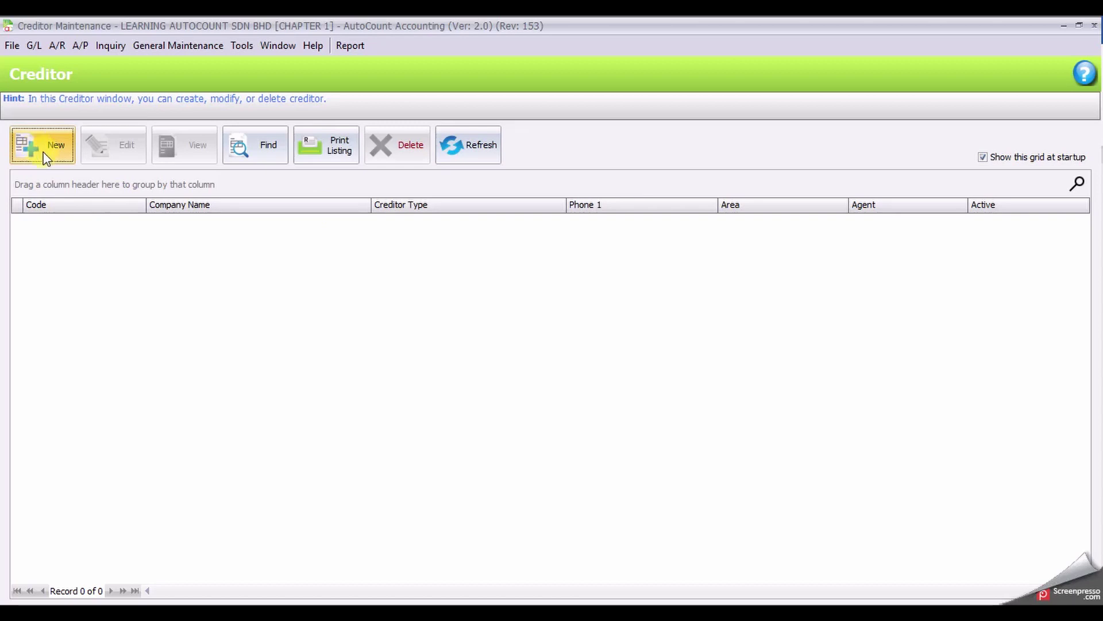
{"action": "left_click", "coordinate": [40, 151]}
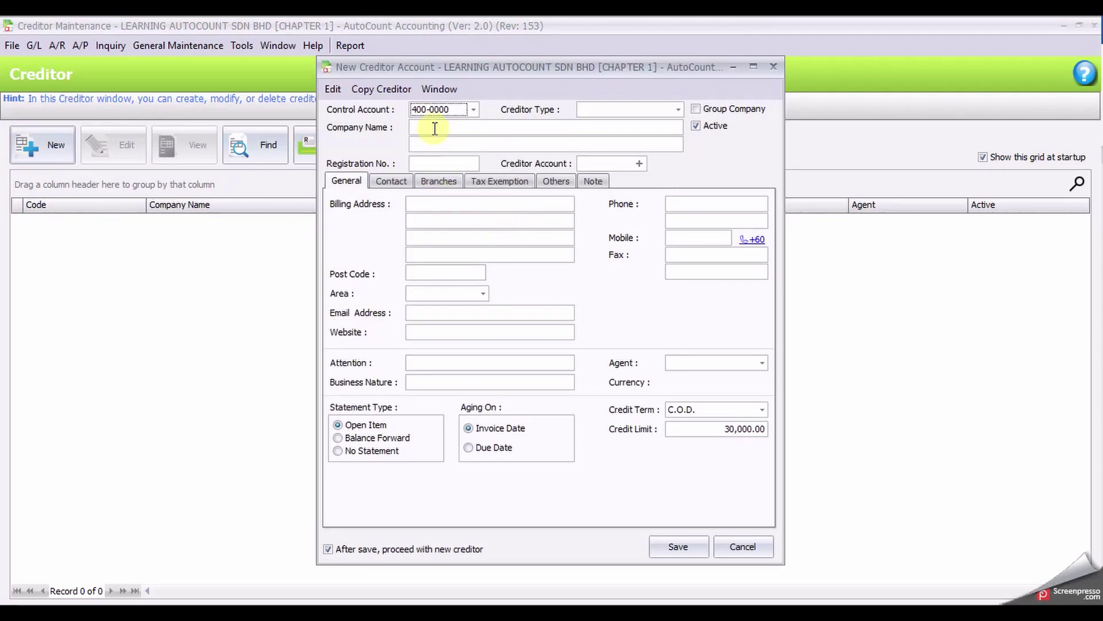
{"action": "left_click", "coordinate": [435, 126]}
{"action": "type", "text": "SUPPLIER A"}
{"action": "left_click", "coordinate": [641, 164]}
Enter SUPPLIER A's street, town and country on the first three billing address lines, and save the creditor
{"action": "left_click", "coordinate": [479, 206]}
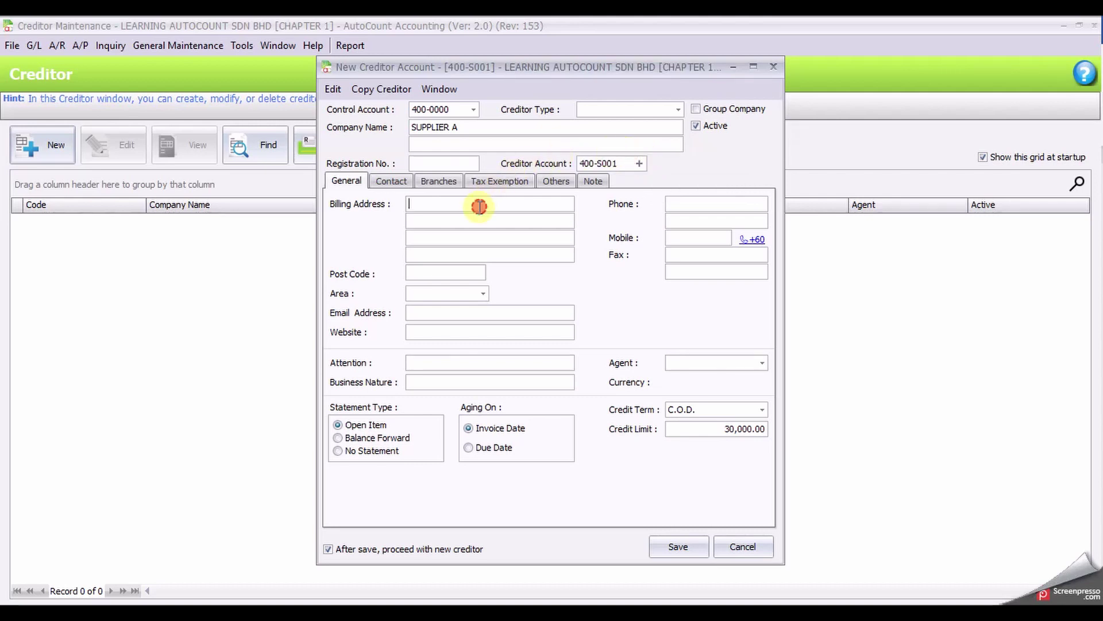
{"action": "type", "text": "A"}
{"action": "type", "text": ", JALAN A "}
{"action": "type", "text": "BANDAR A "}
{"action": "type", "text": "MALAYSIA"}
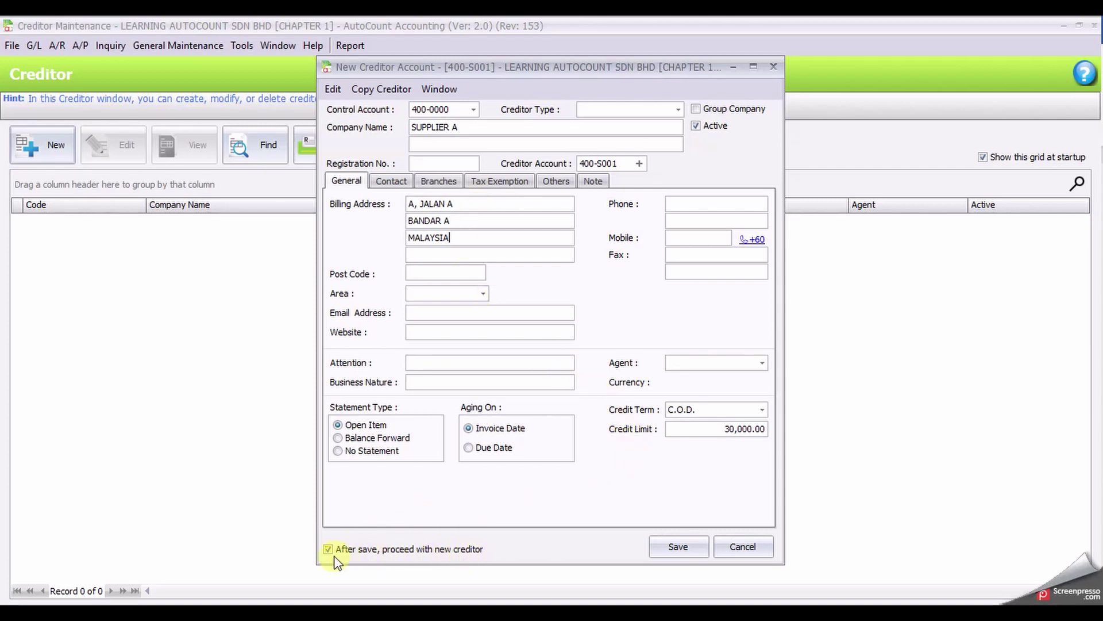
{"action": "left_click", "coordinate": [674, 552]}
Enter SUPPLIER B as the next new creditor's company name, and generate its creditor account number
{"action": "left_click", "coordinate": [424, 130]}
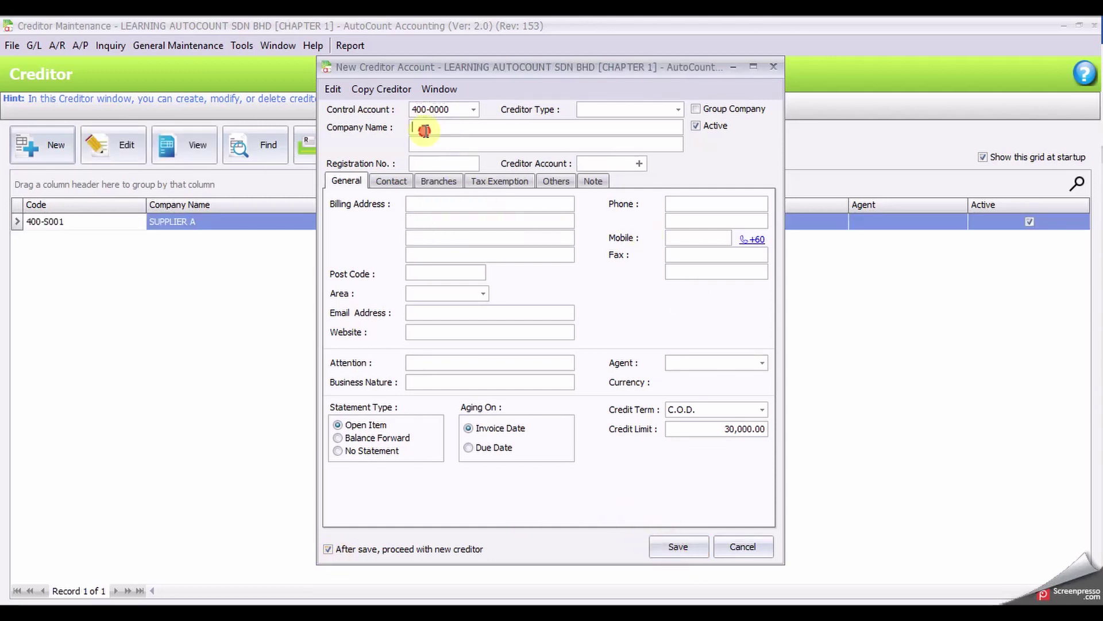
{"action": "type", "text": "SUPPLIER B"}
{"action": "left_click", "coordinate": [639, 164]}
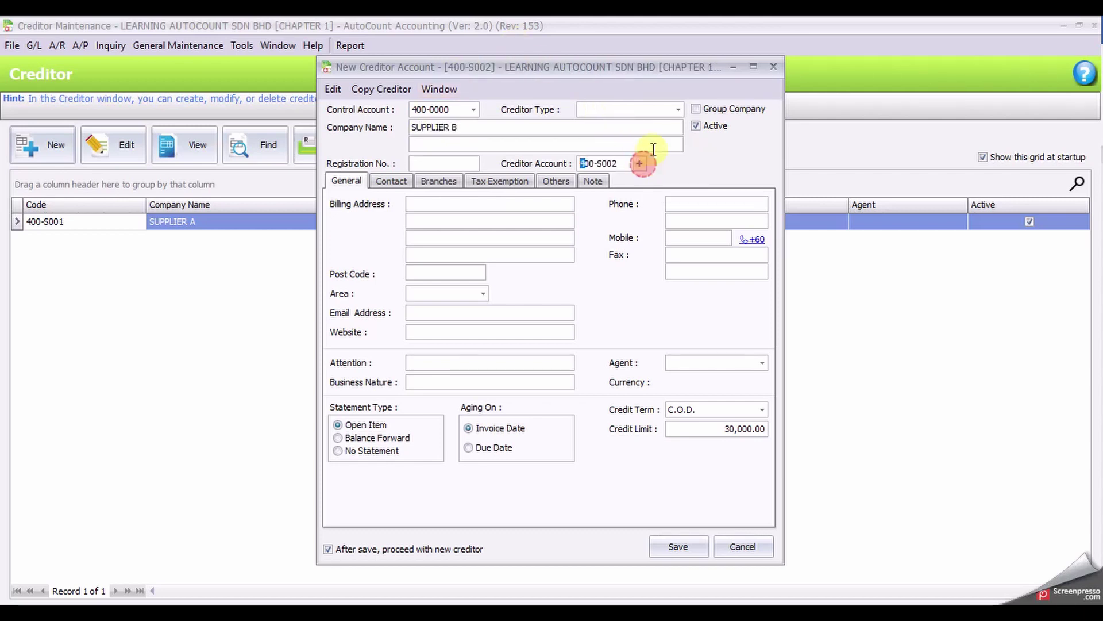
Enter SUPPLIER B's street, town and country on the first three billing address lines, and save the creditor
{"action": "left_click", "coordinate": [476, 204]}
{"action": "type", "text": "B, "}
{"action": "type", "text": "JALAN B "}
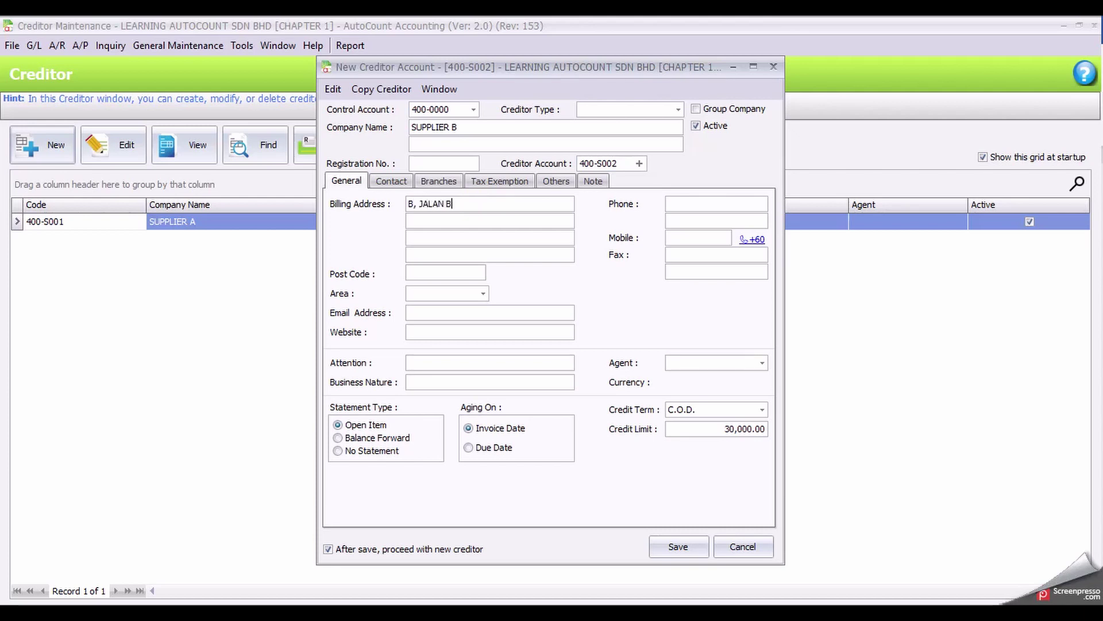
{"action": "type", "text": "BANDAR B "}
{"action": "type", "text": "MALAYSIA"}
{"action": "left_click", "coordinate": [678, 546]}
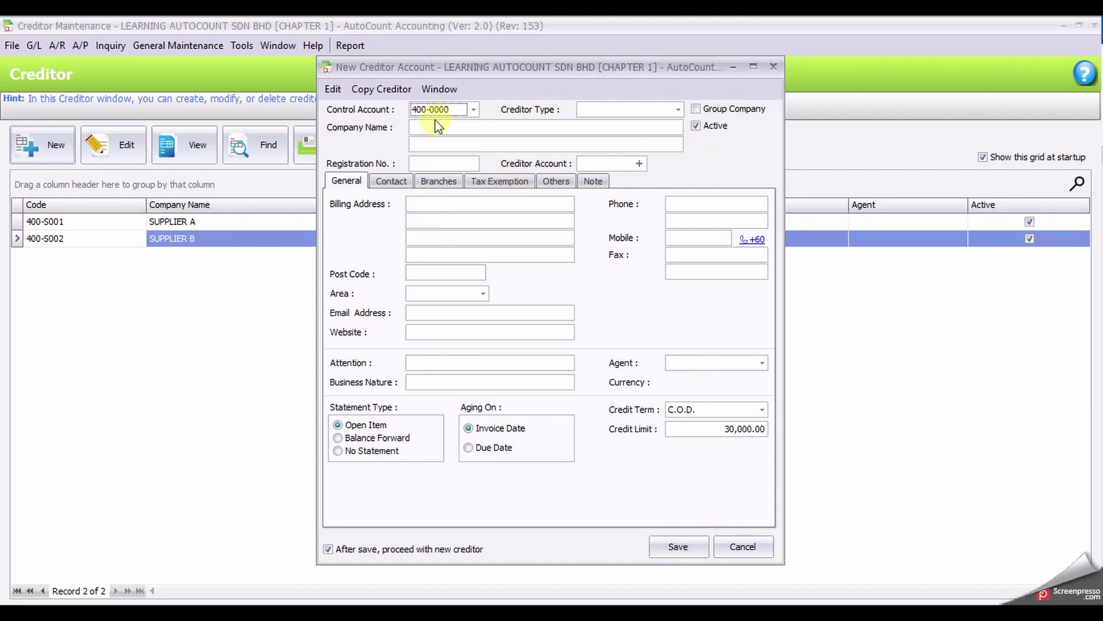
Enter SUPPLIER C as the third new creditor's company name, and generate its creditor account number
{"action": "left_click", "coordinate": [447, 131]}
{"action": "type", "text": "SUPPLIER C"}
{"action": "left_click", "coordinate": [639, 164]}
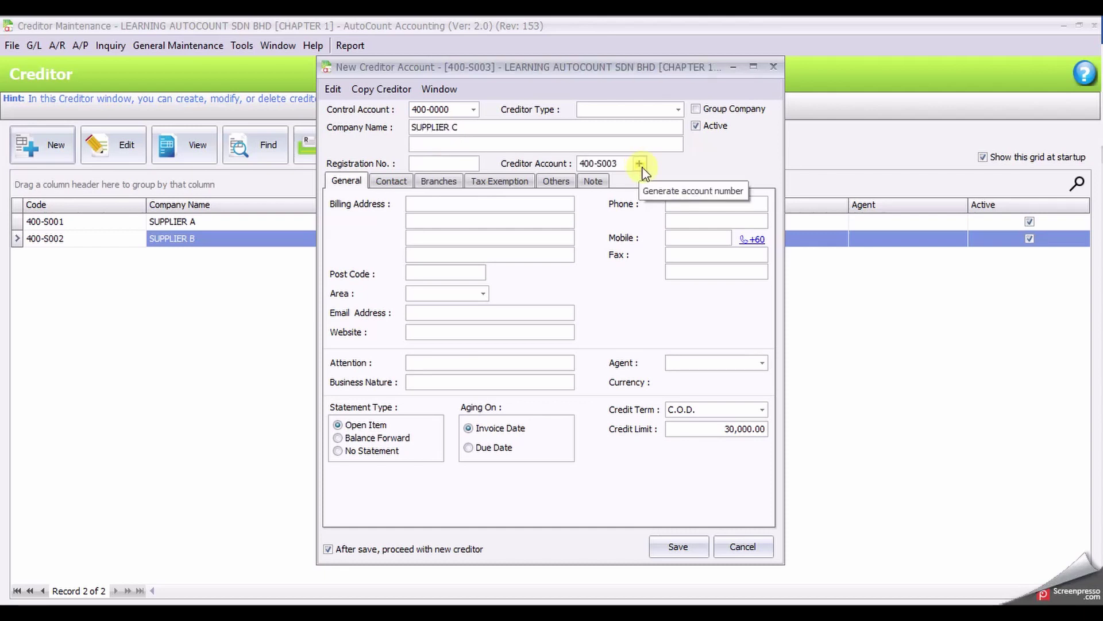
{"action": "left_click", "coordinate": [642, 166]}
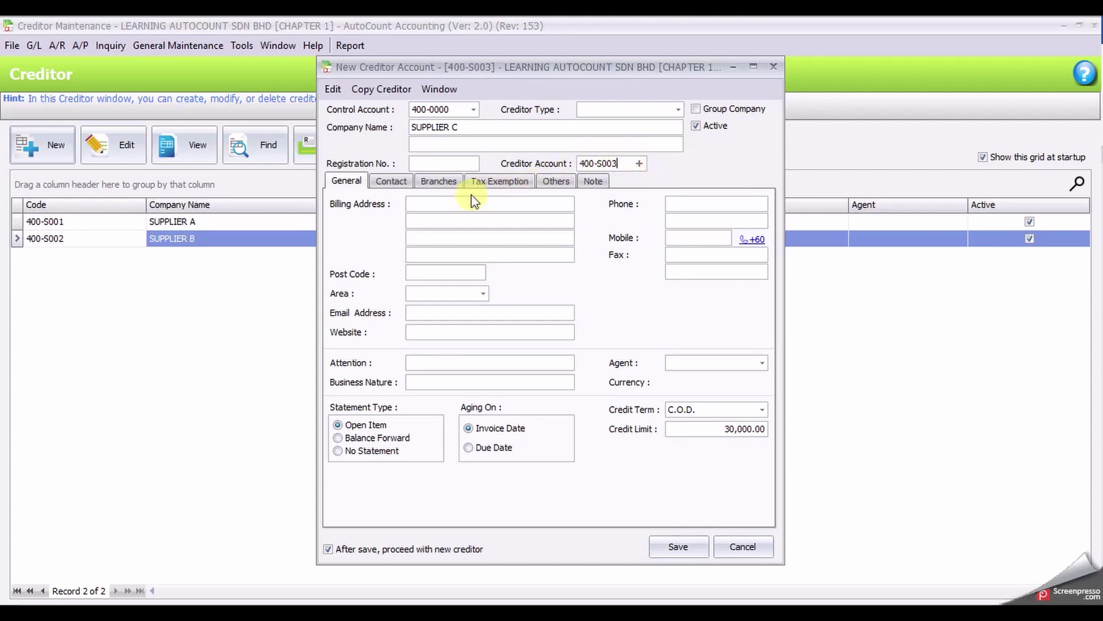
Enter SUPPLIER C's street, town and country on the first three billing address lines
{"action": "left_click", "coordinate": [432, 202]}
{"action": "type", "text": "C, JALAN C "}
{"action": "type", "text": "BANDAR C "}
{"action": "type", "text": "MALAYSIA"}
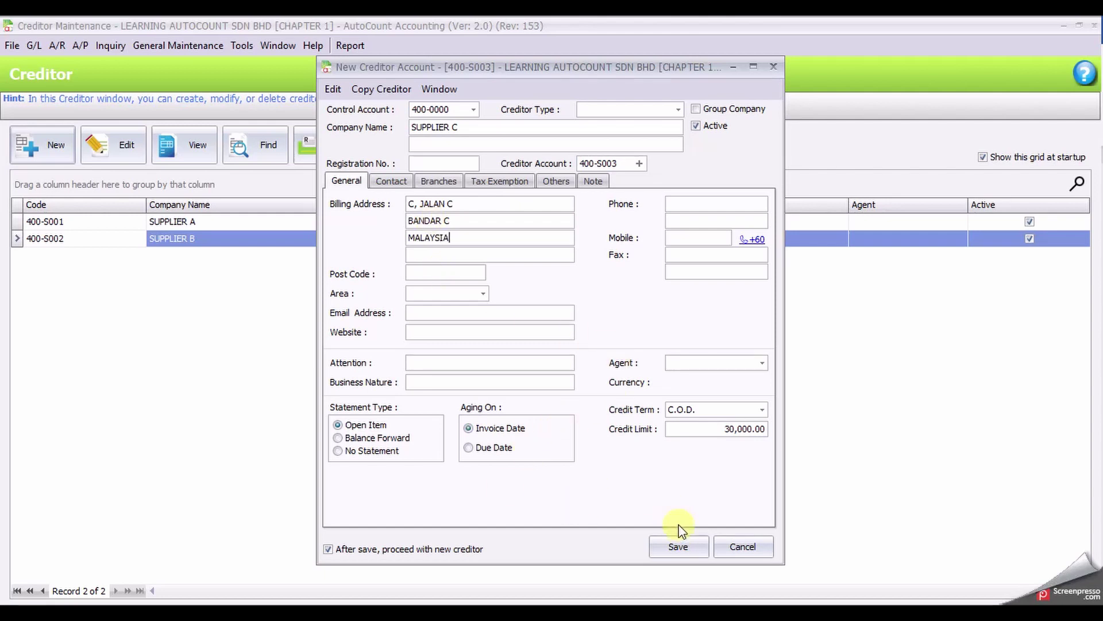
Save SUPPLIER C without proceeding to another new creditor, and close Creditor Maintenance
{"action": "left_click", "coordinate": [402, 549]}
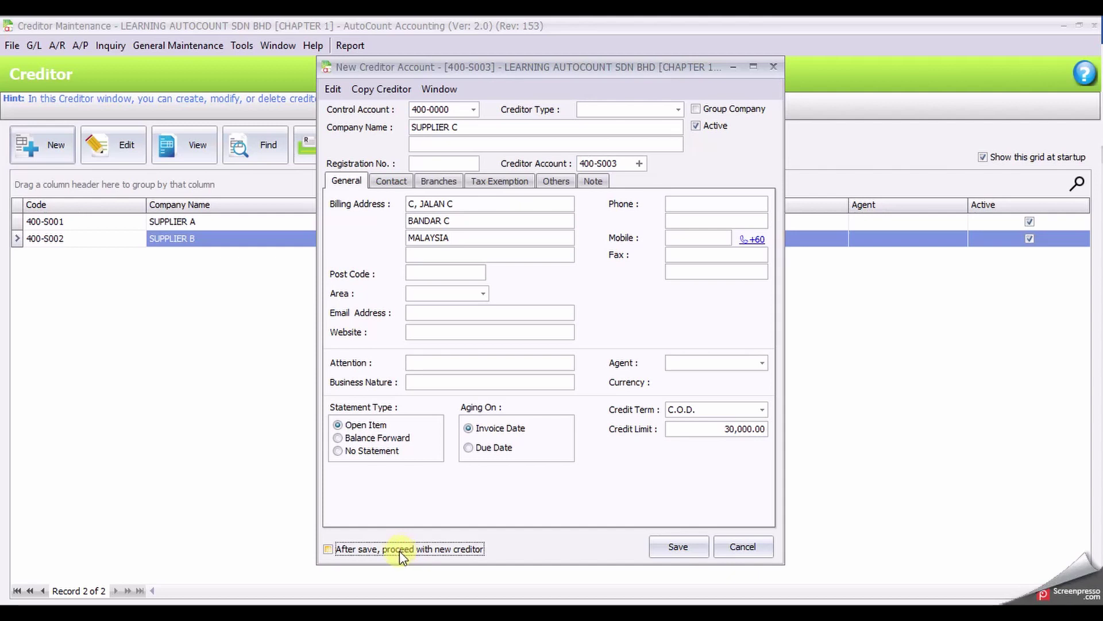
{"action": "left_click", "coordinate": [680, 546]}
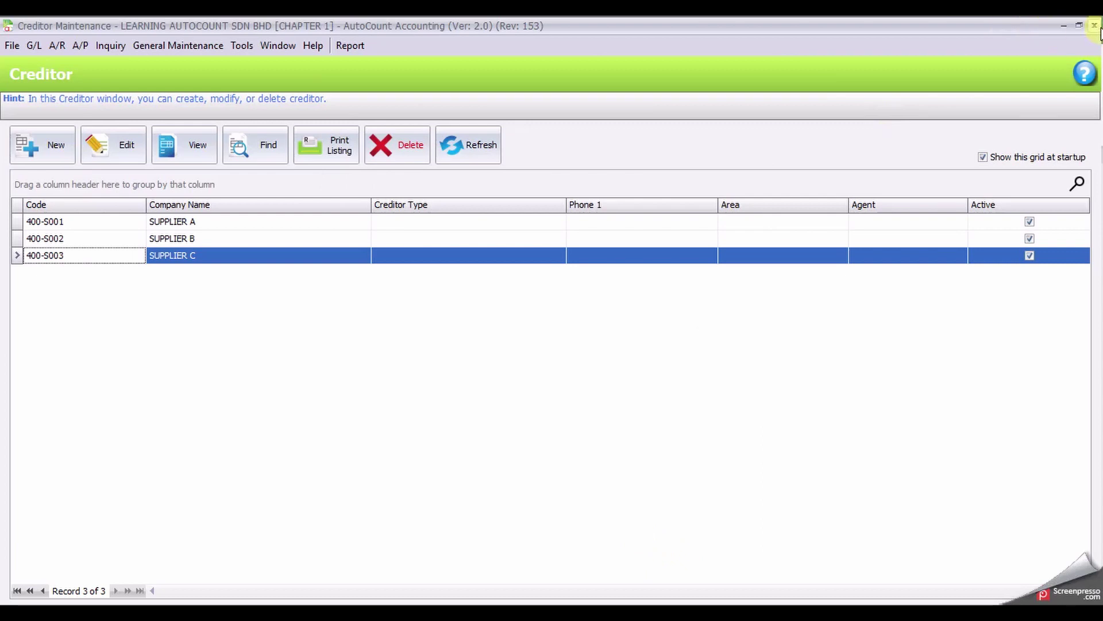
{"action": "left_click", "coordinate": [1095, 26]}
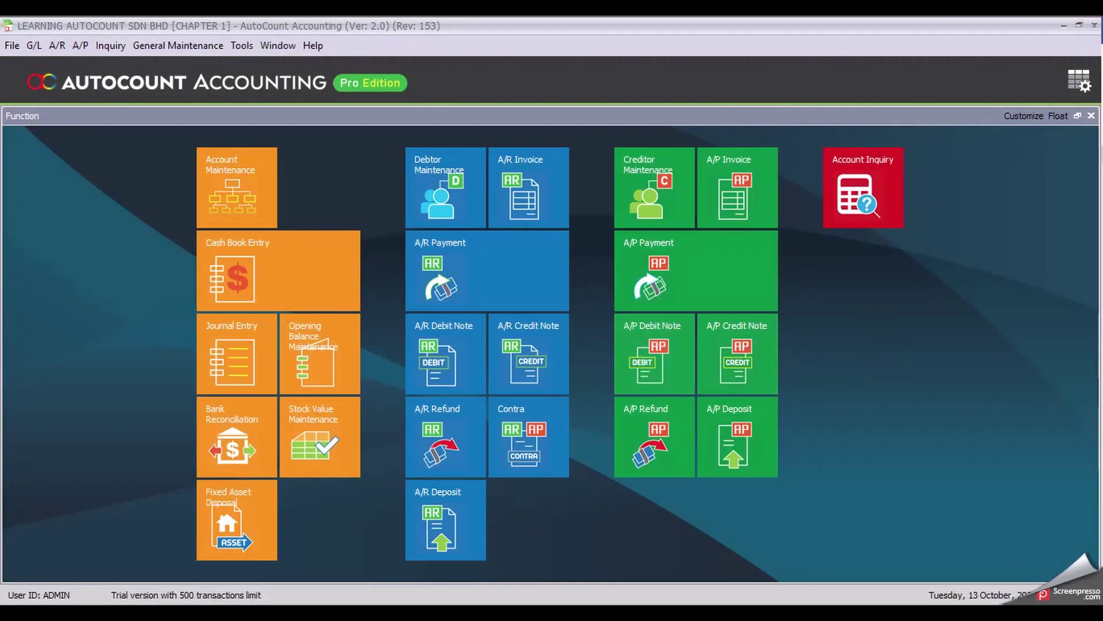